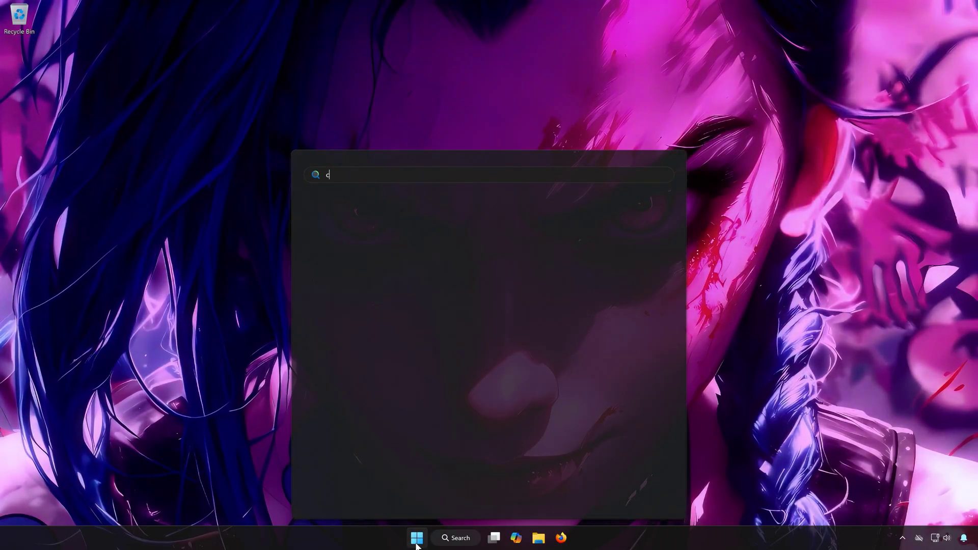
# Launch Command Prompt as administrator and enter DISM /Online /Cleanup-Image /RestoreHealth.
pyautogui.write('d')
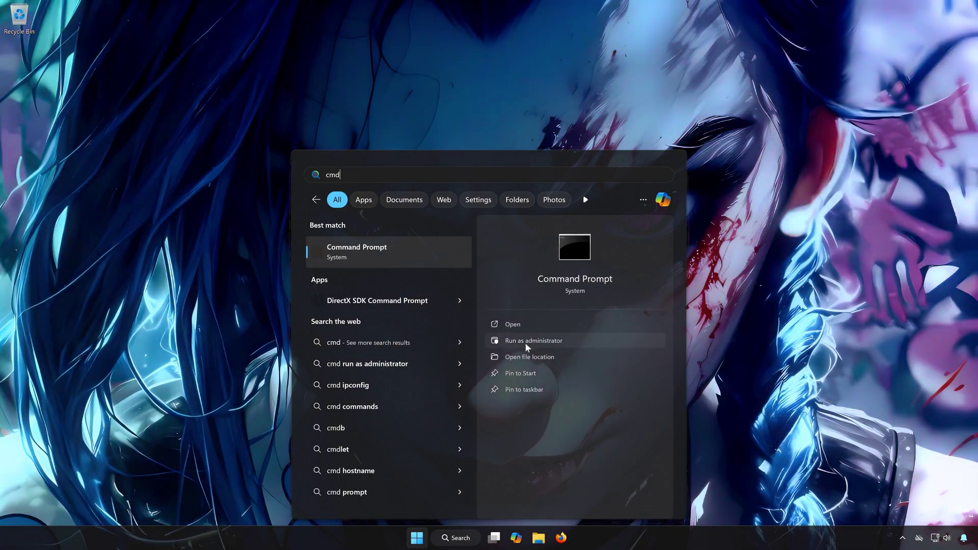
pyautogui.click(564, 338)
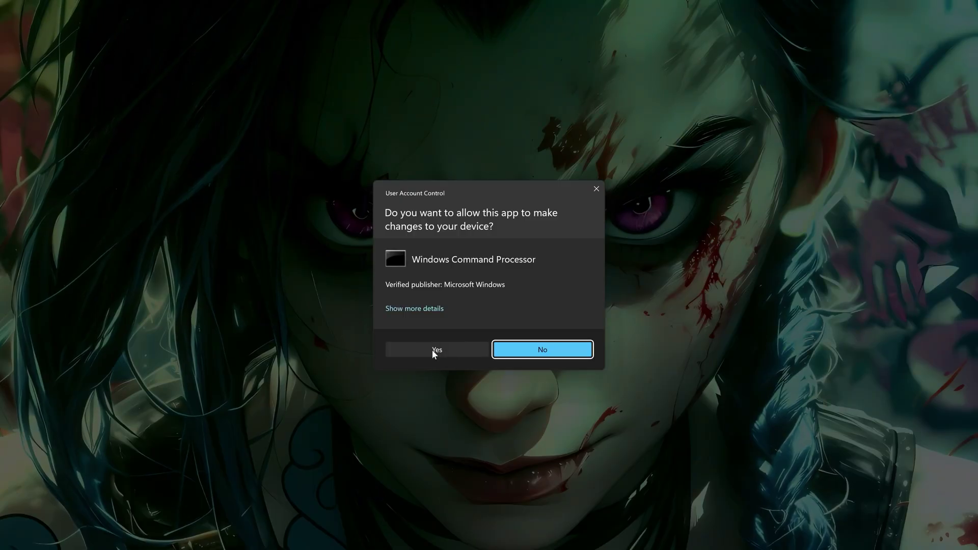
pyautogui.click(438, 346)
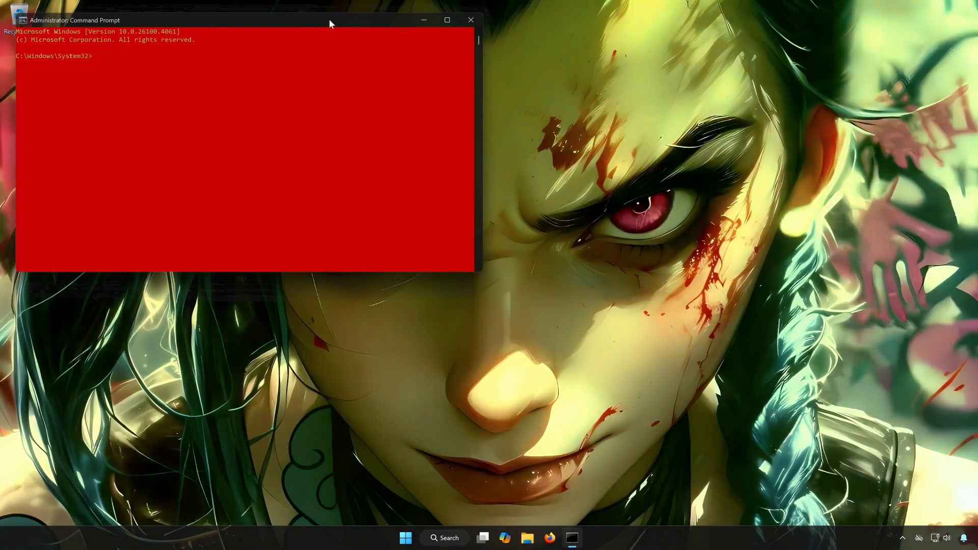
pyautogui.moveTo(329, 21); pyautogui.dragTo(622, 162)
pyautogui.write('DISM /On')
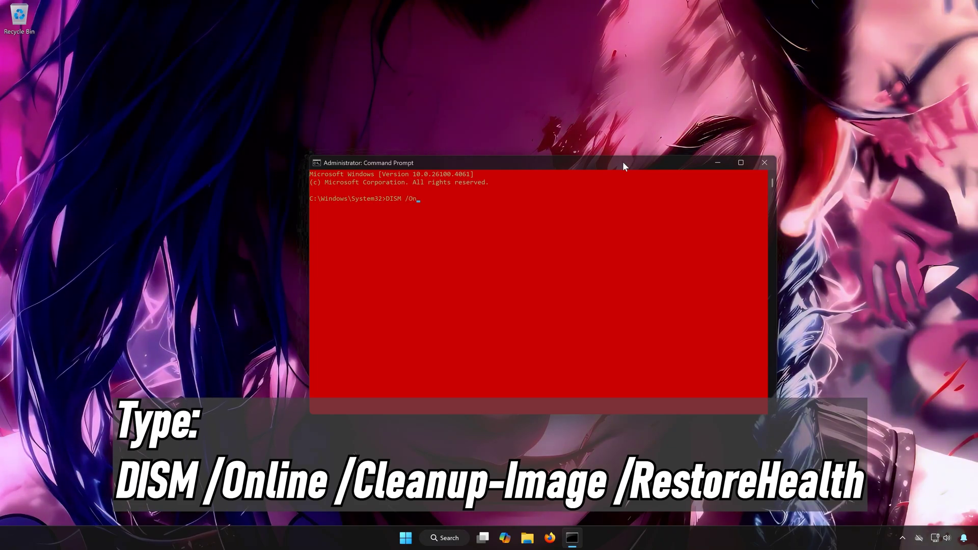
pyautogui.write('line /Clea')
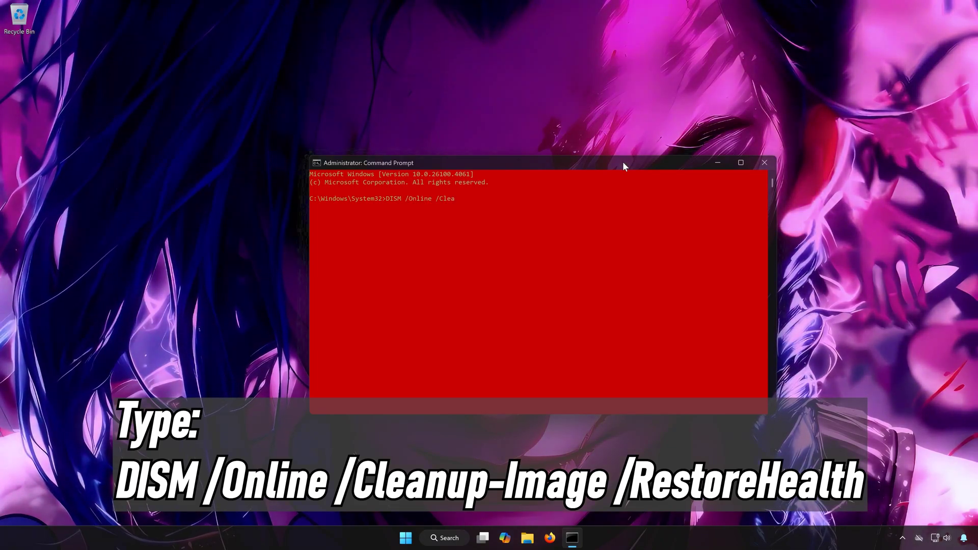
pyautogui.write('nup-Image')
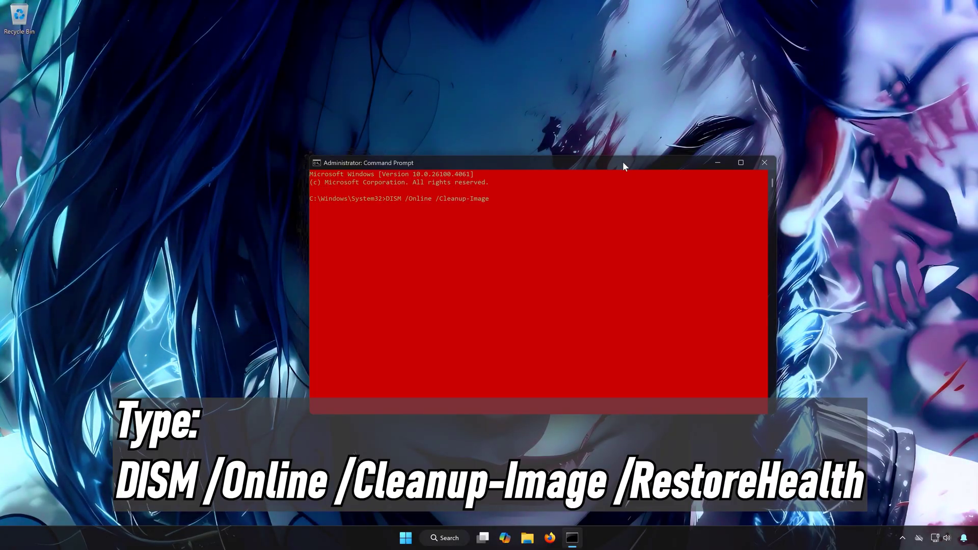
pyautogui.write(' /Restore')
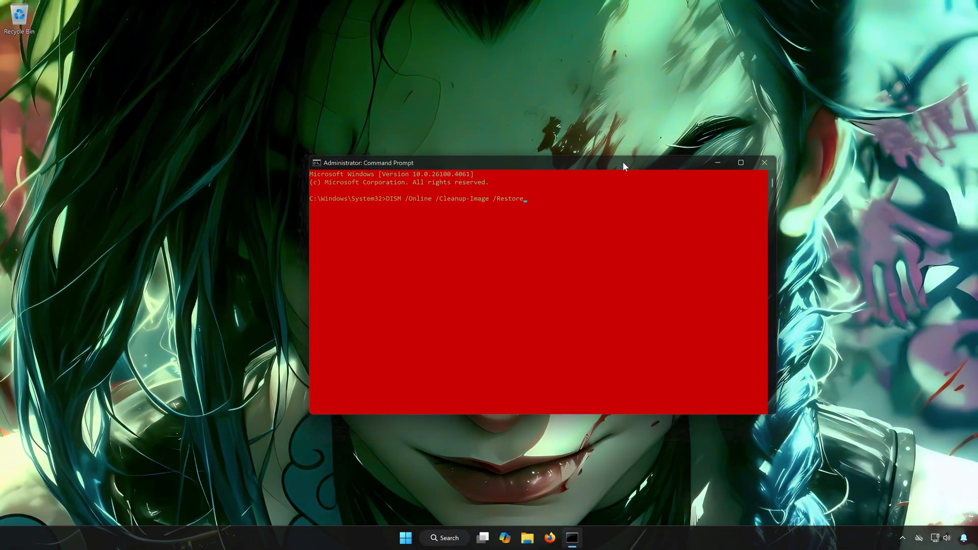
pyautogui.write('Heal')
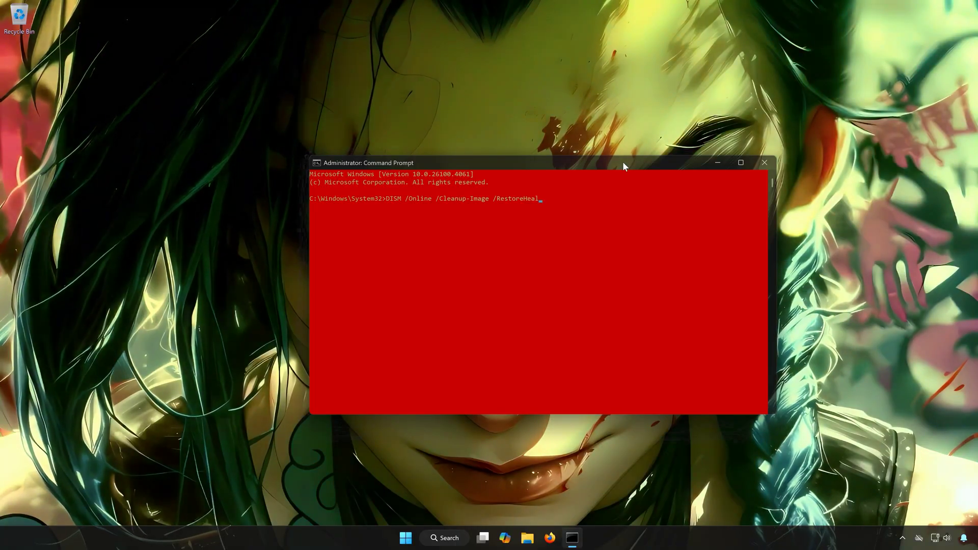
pyautogui.write('th')
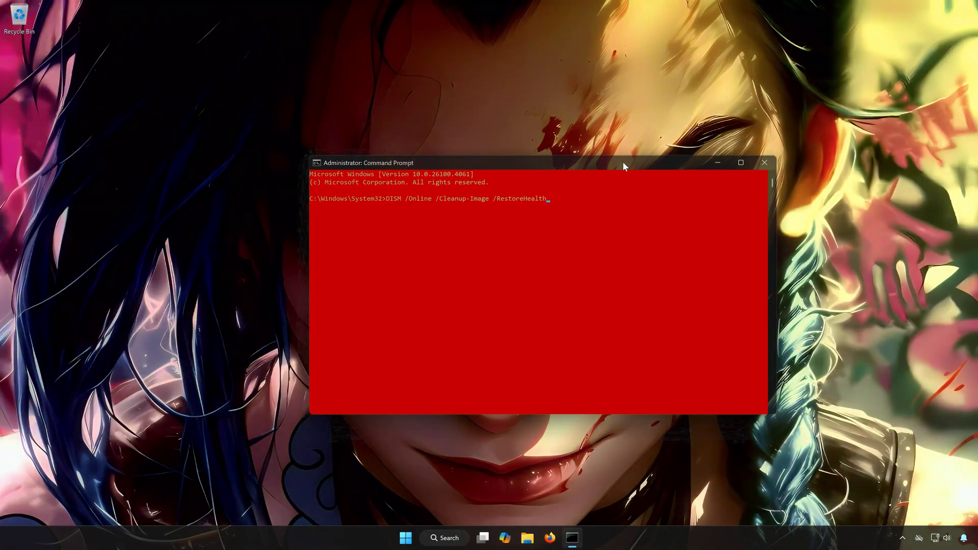
# Run the DISM RestoreHealth repair, which ends with error 0x800f081f, then close Command Prompt.
pyautogui.press('Return')
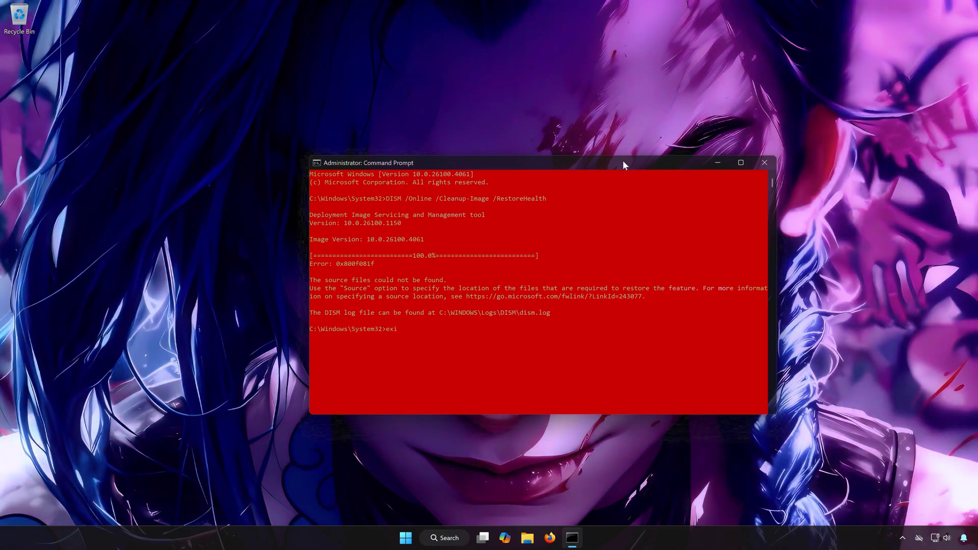
pyautogui.press('Return')
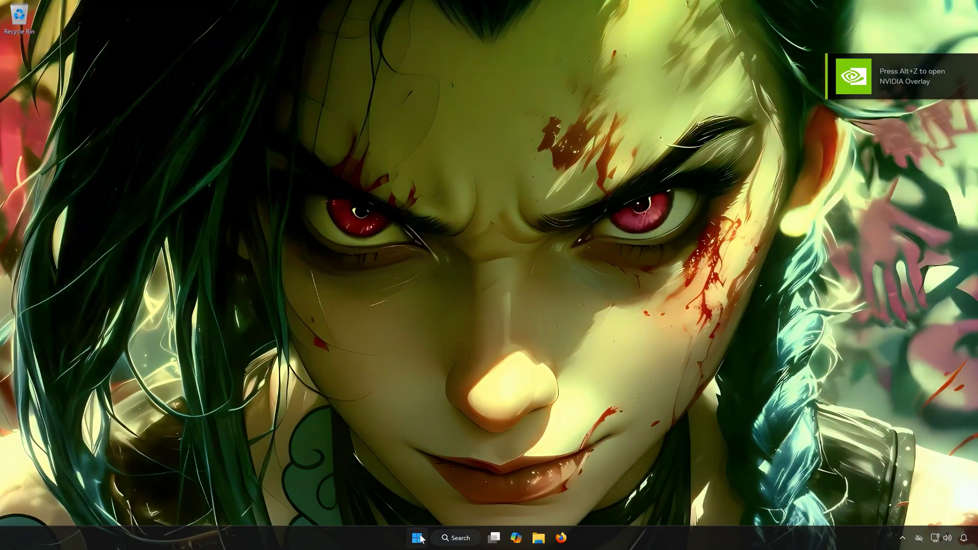
# Go to Settings > System > Troubleshoot > Other troubleshooters.
pyautogui.click(410, 539)
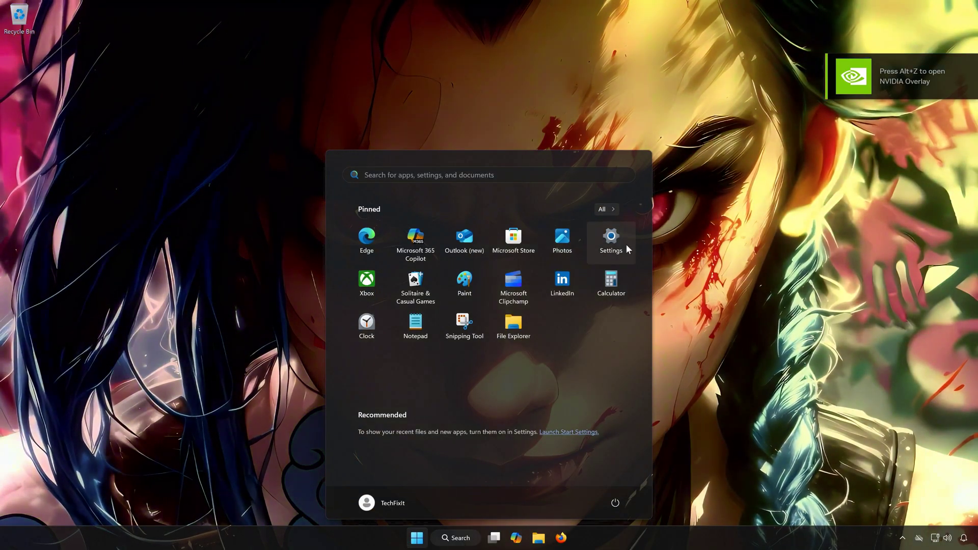
pyautogui.click(624, 242)
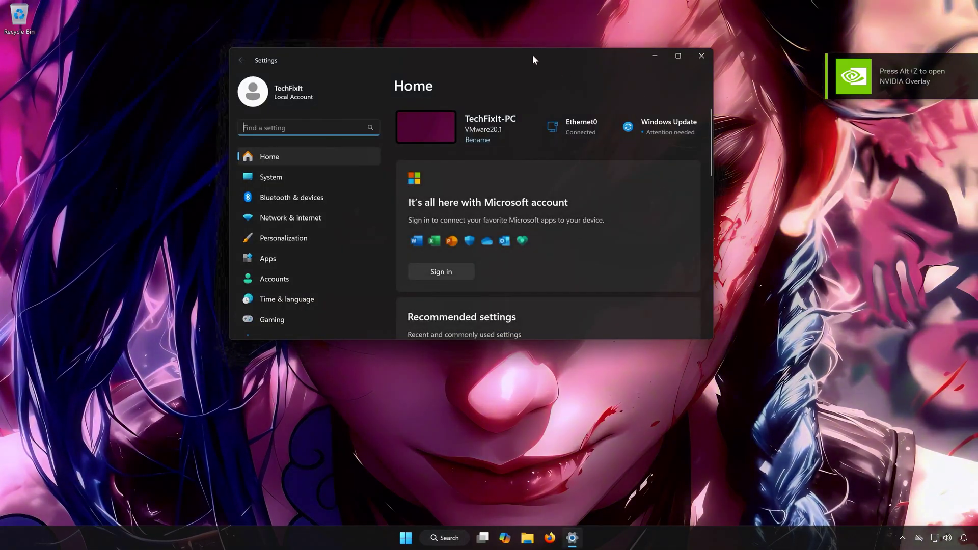
pyautogui.moveTo(533, 55); pyautogui.dragTo(602, 100)
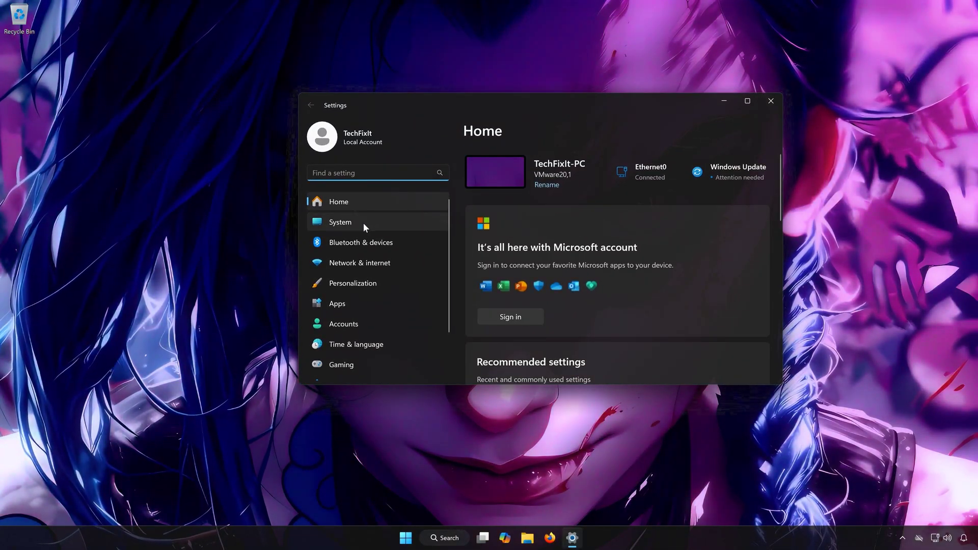
pyautogui.scroll(-4, 616, 300)
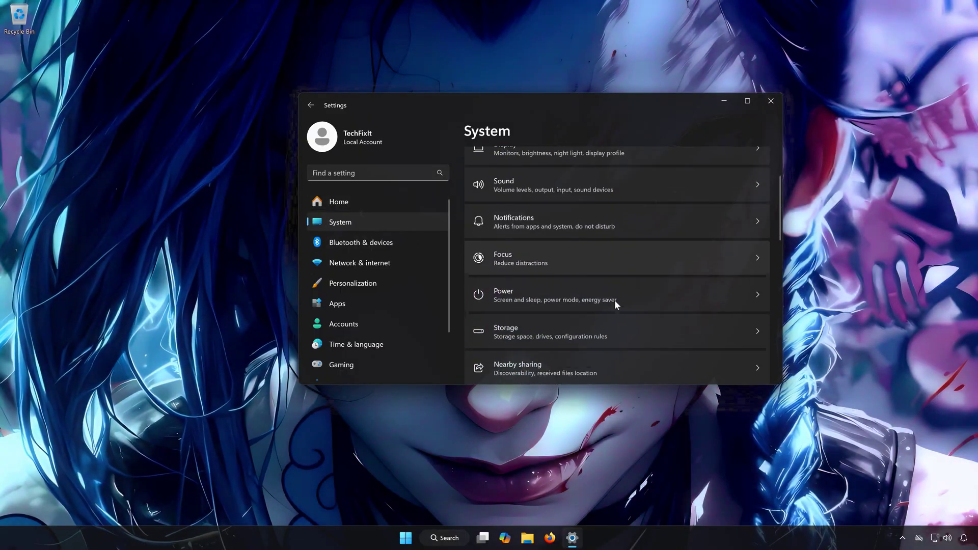
pyautogui.scroll(-3, 613, 305)
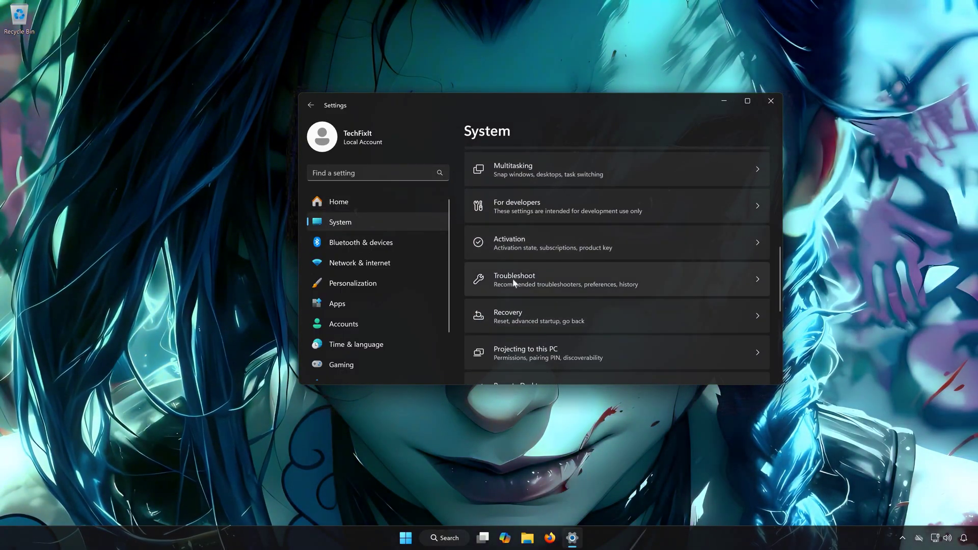
pyautogui.click(576, 276)
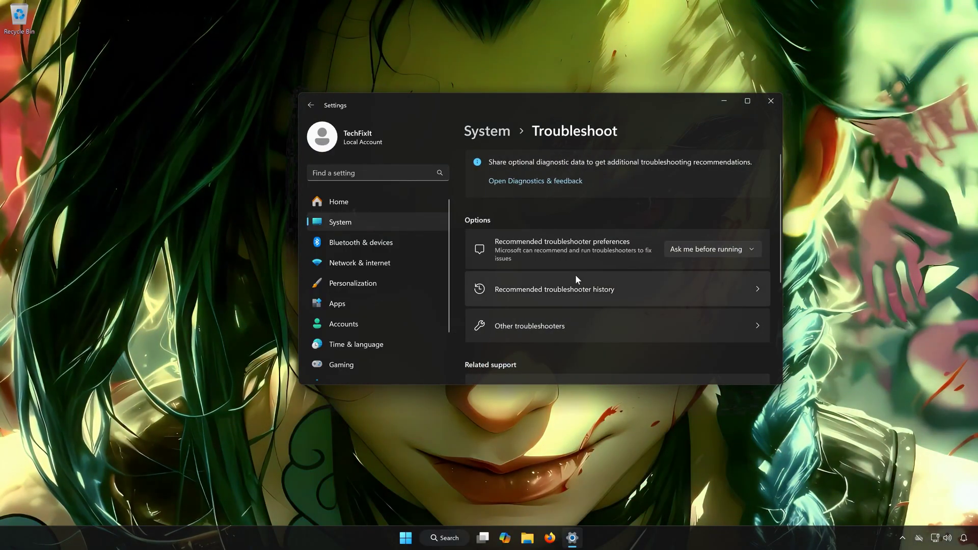
pyautogui.click(550, 324)
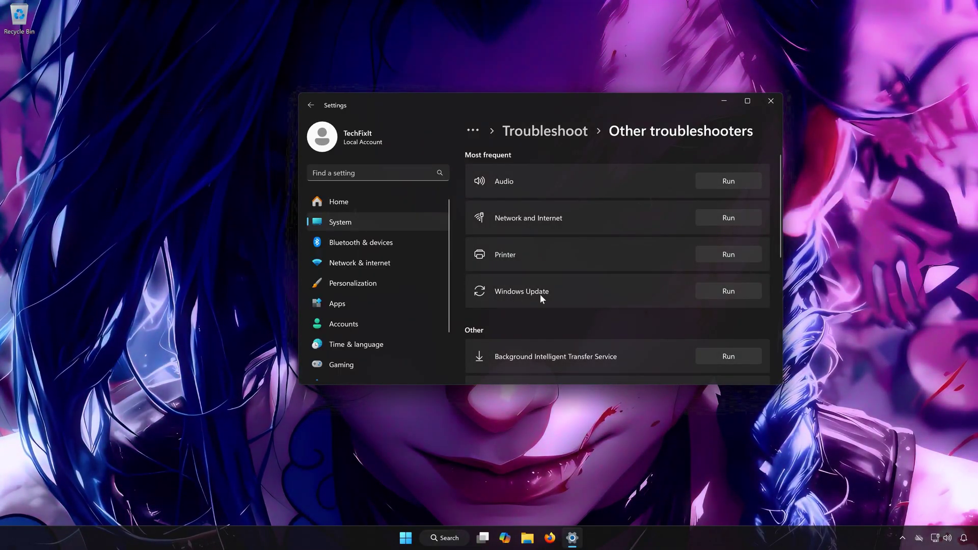
# Run the Windows Update troubleshooter for 'I can't download, install, or uninstall an update' and confirm the fix.
pyautogui.click(741, 290)
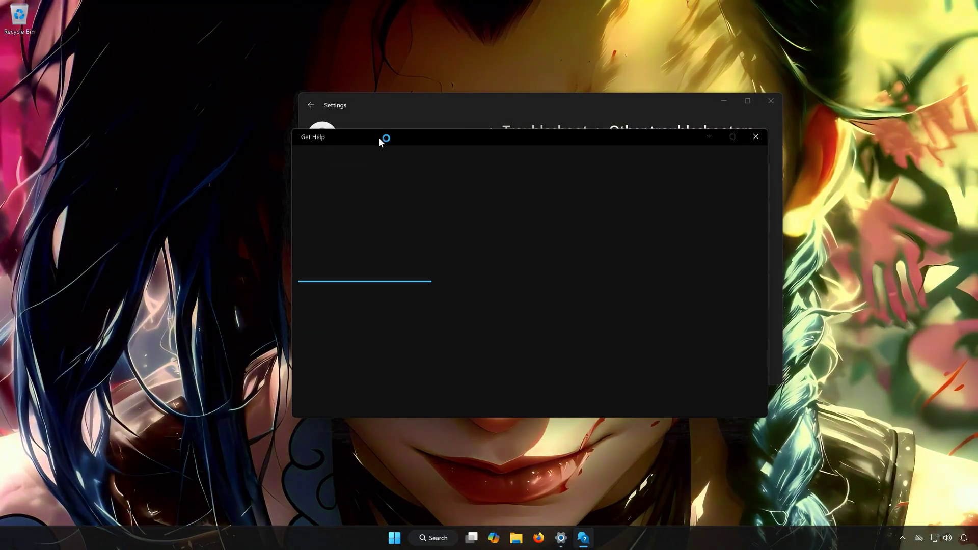
pyautogui.click(770, 101)
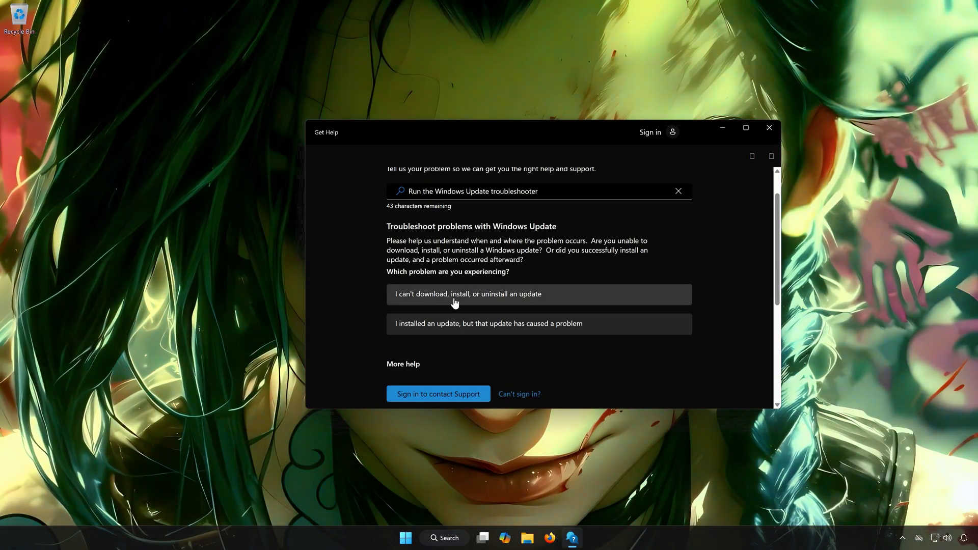
pyautogui.click(489, 296)
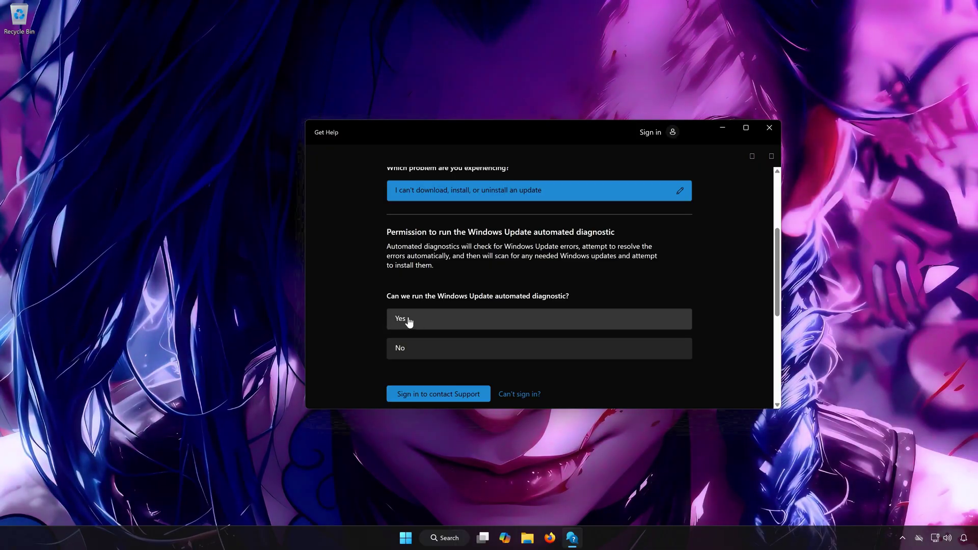
pyautogui.click(437, 321)
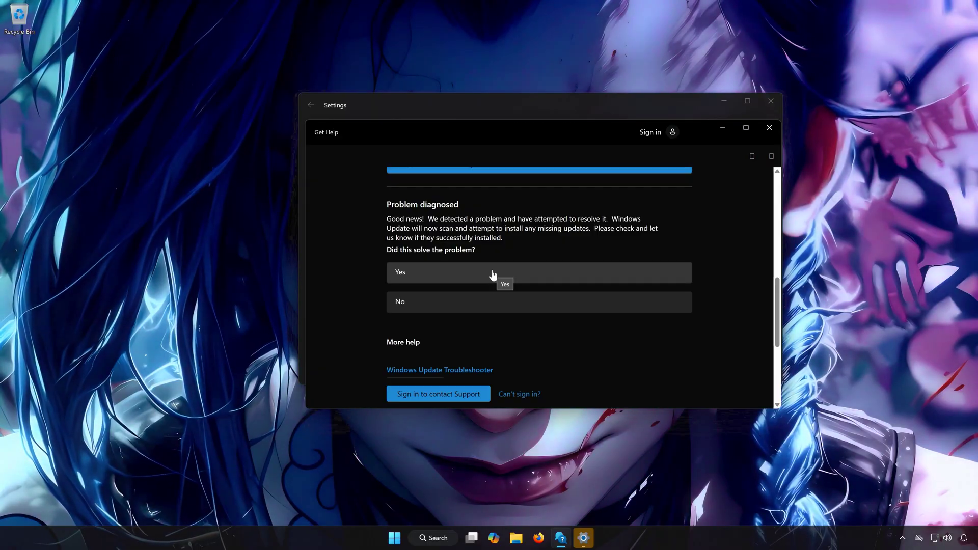
pyautogui.click(443, 281)
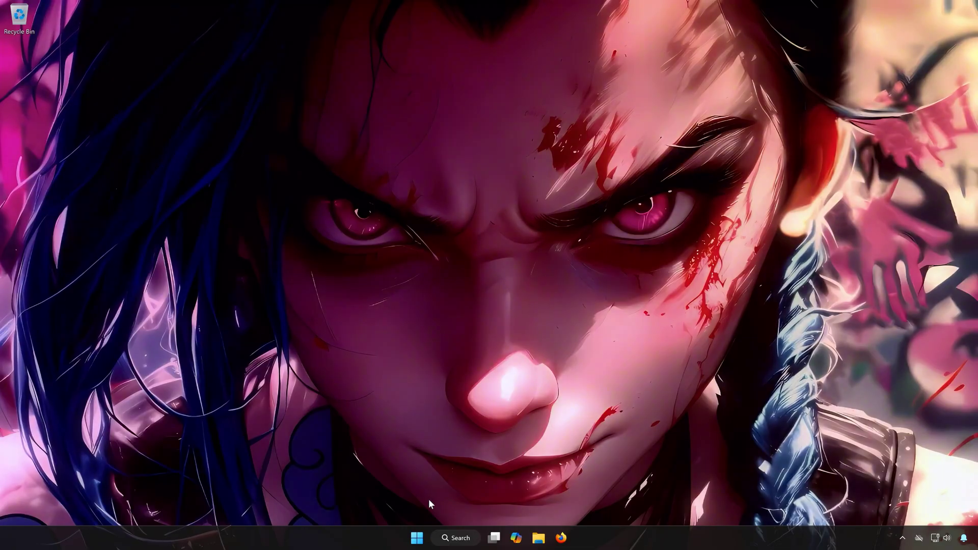
# Launch an elevated Command Prompt from Start search and enter sfc /scannow.
pyautogui.click(416, 539)
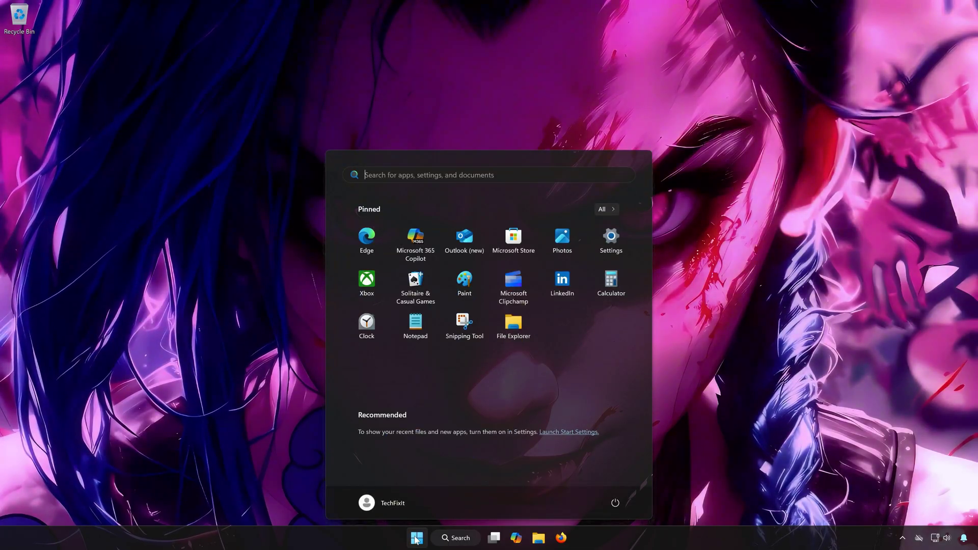
pyautogui.write('cmd')
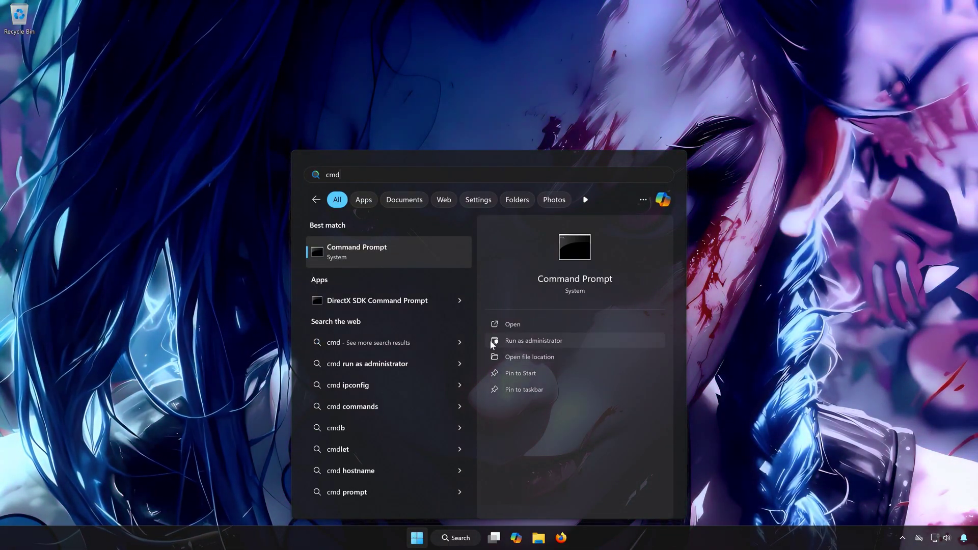
pyautogui.click(545, 338)
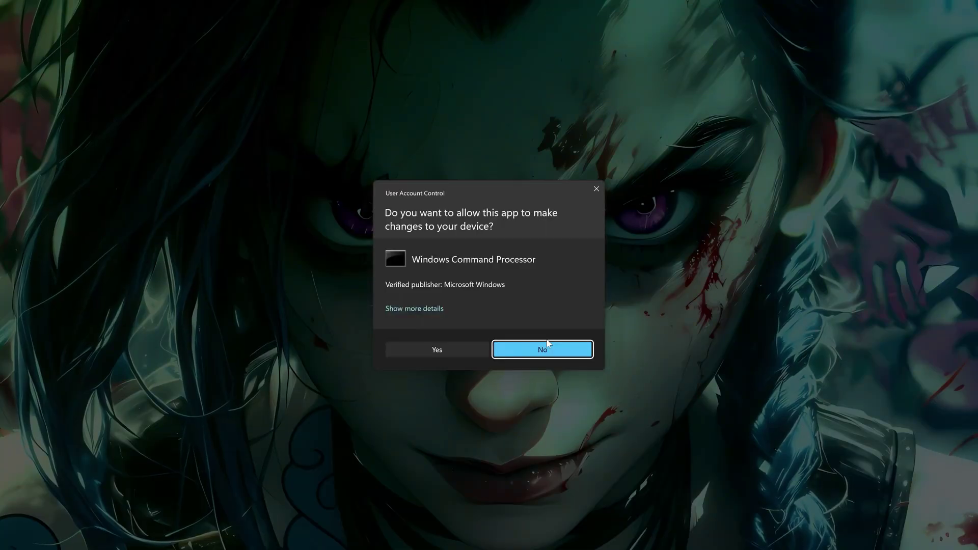
pyautogui.click(459, 350)
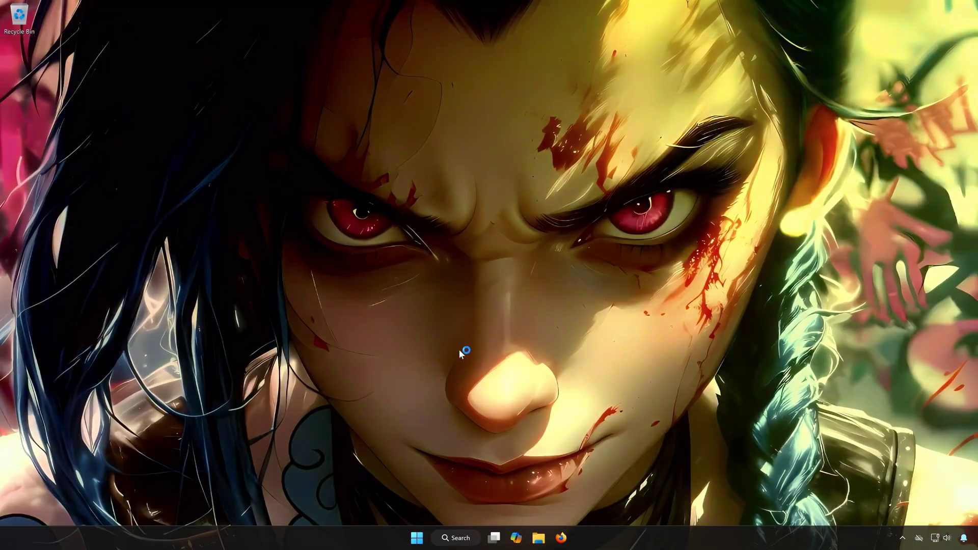
pyautogui.moveTo(295, 59); pyautogui.dragTo(498, 130)
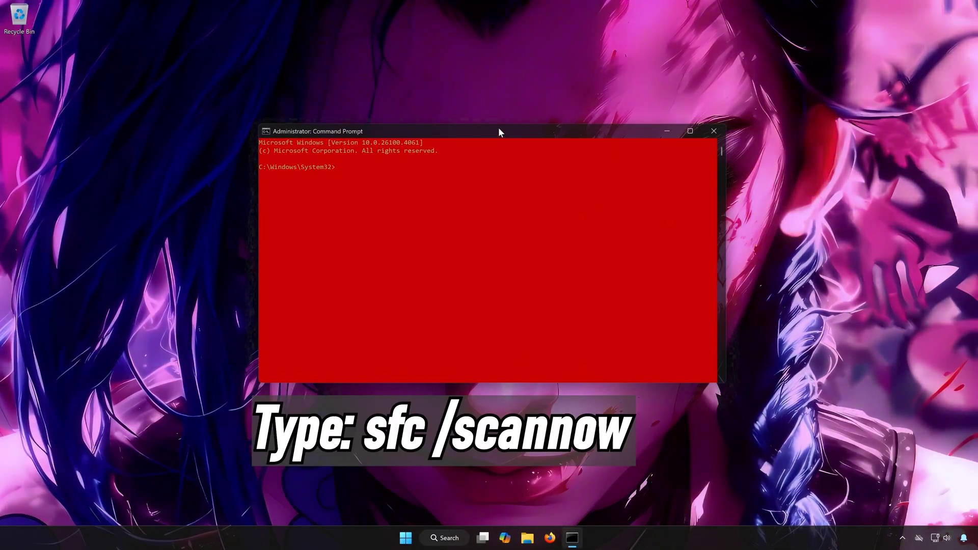
pyautogui.write('s')
pyautogui.write('fc /')
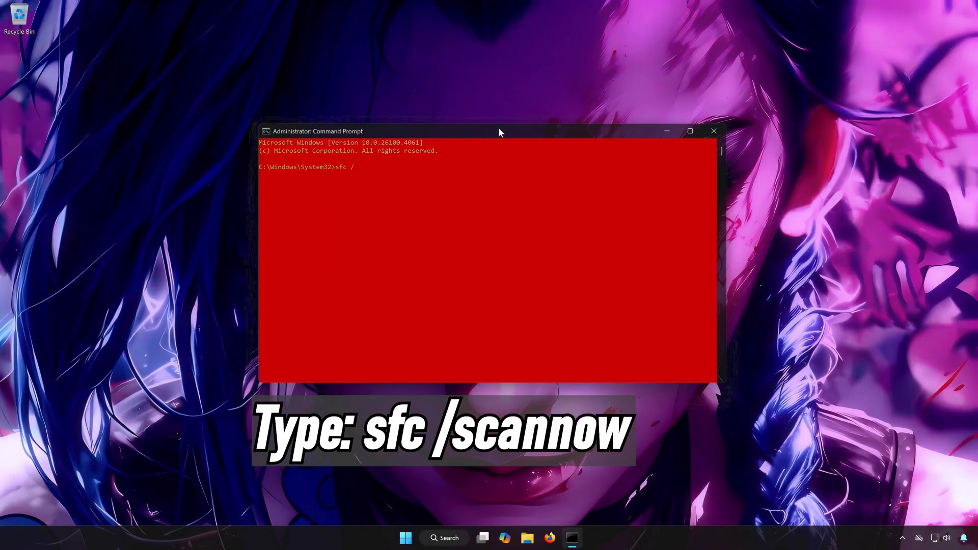
pyautogui.write('scannow')
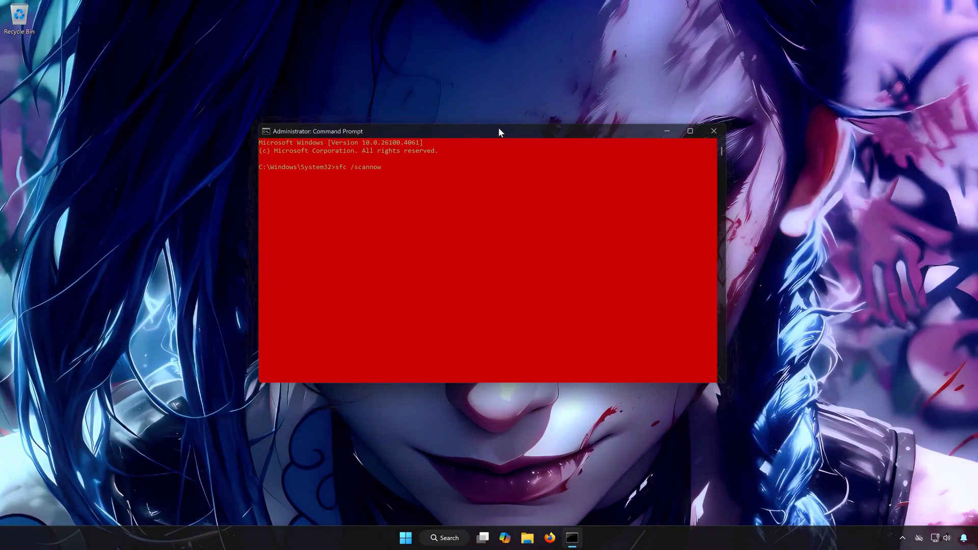
# Run sfc /scannow (no integrity violations), exit, and search Start for cmd.
pyautogui.press('Return')
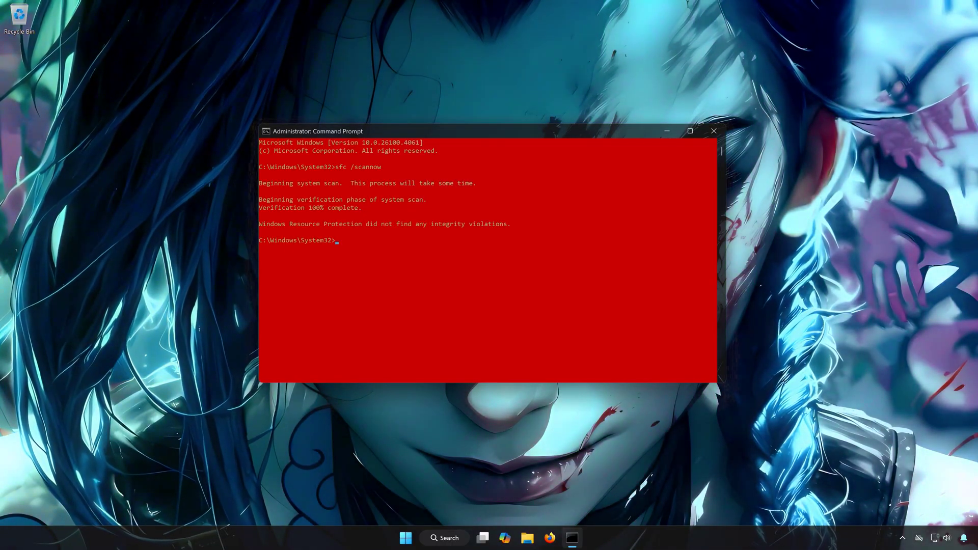
pyautogui.write('exit')
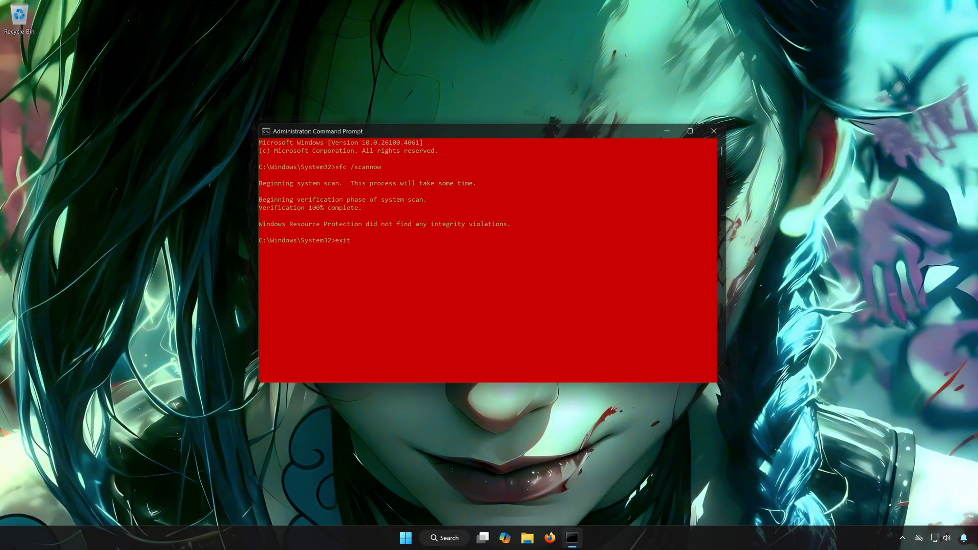
pyautogui.press('Return')
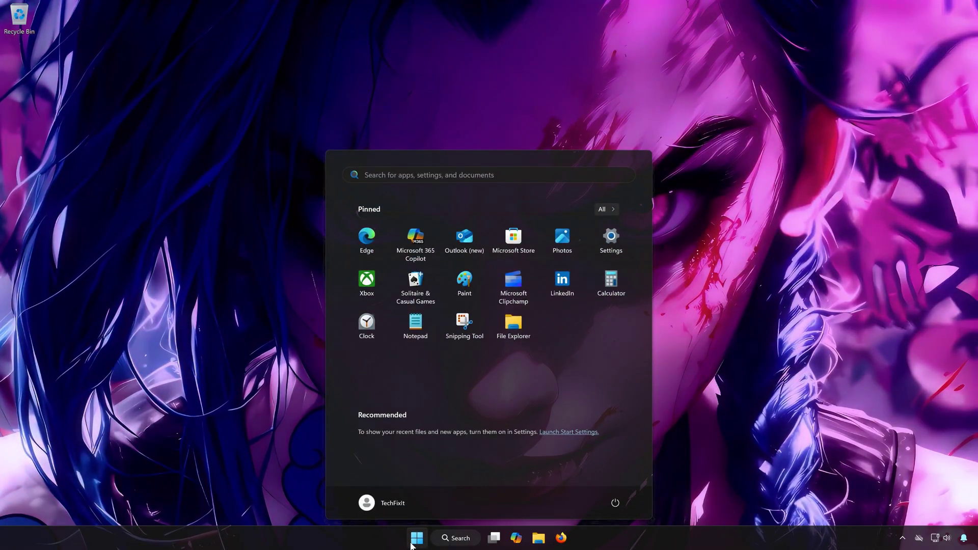
pyautogui.write('cmd')
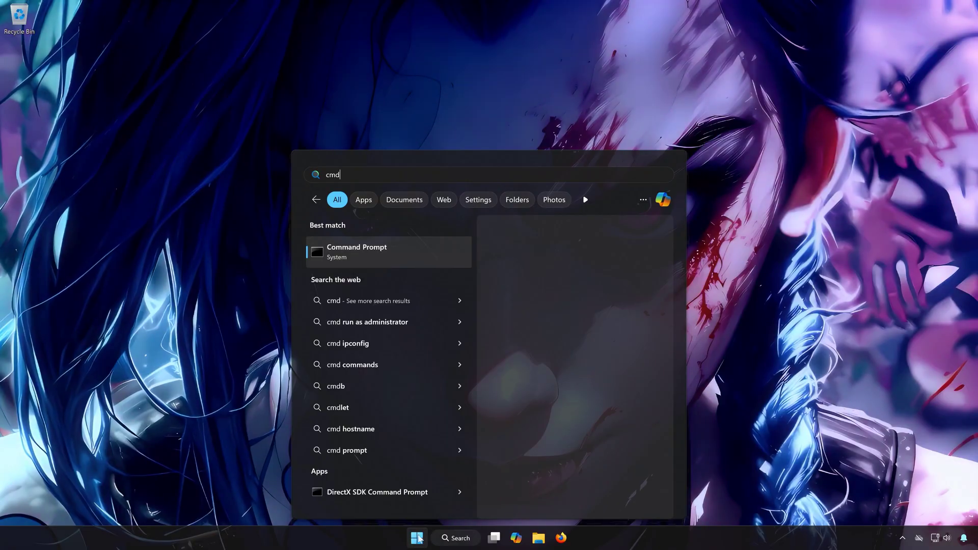
# Run the Command Prompt search result as administrator and approve the UAC prompt.
pyautogui.rightClick(409, 247)
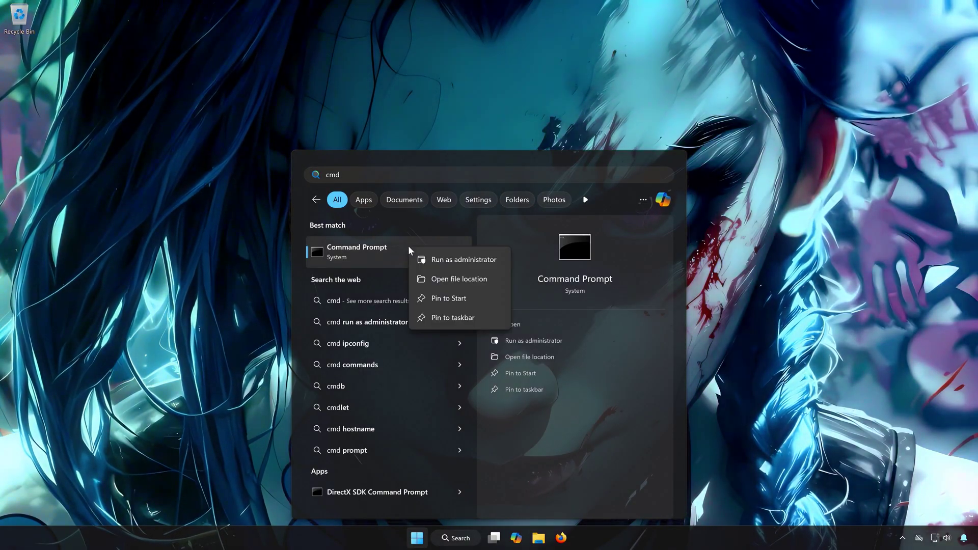
pyautogui.click(470, 259)
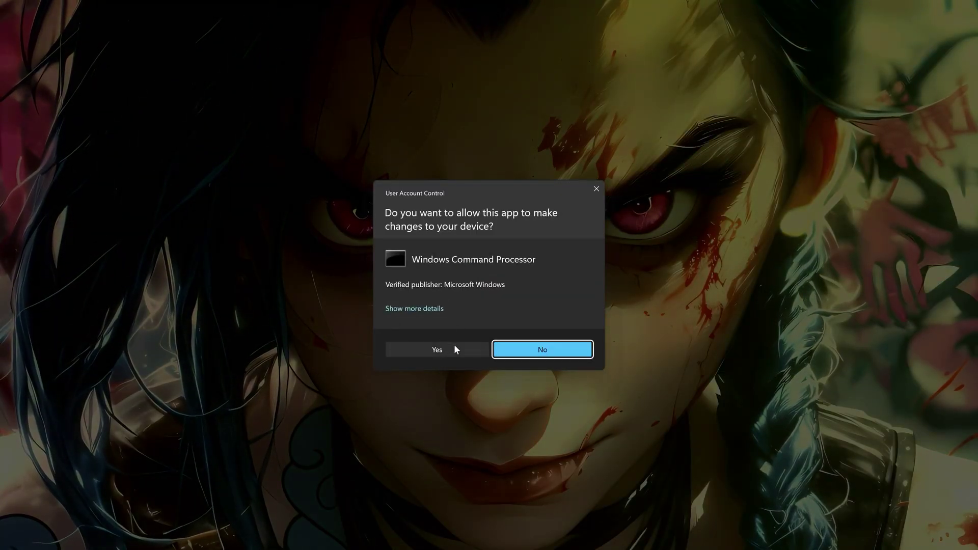
pyautogui.click(438, 350)
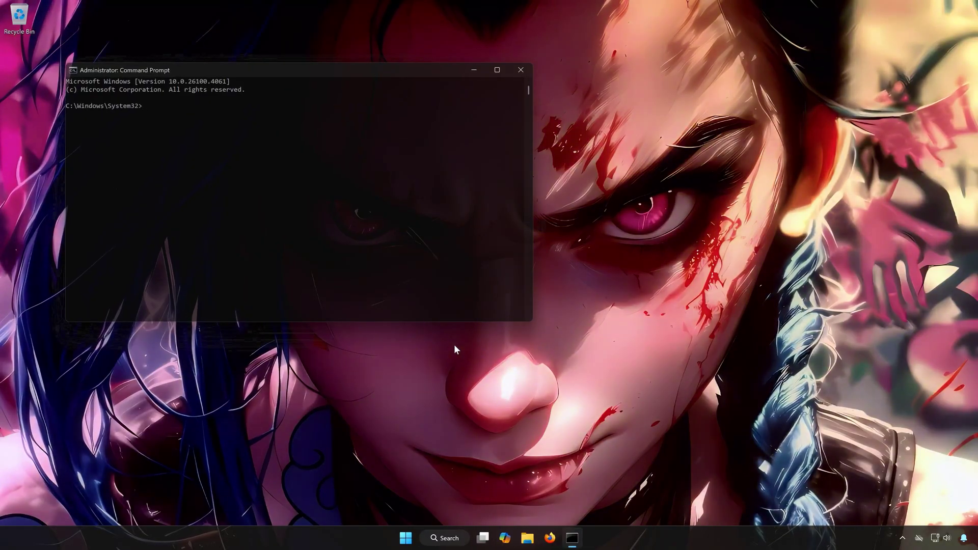
# Stop the wuauserv, bits and msiserver services with net stop; msiserver wasn't running.
pyautogui.moveTo(338, 70); pyautogui.dragTo(511, 132)
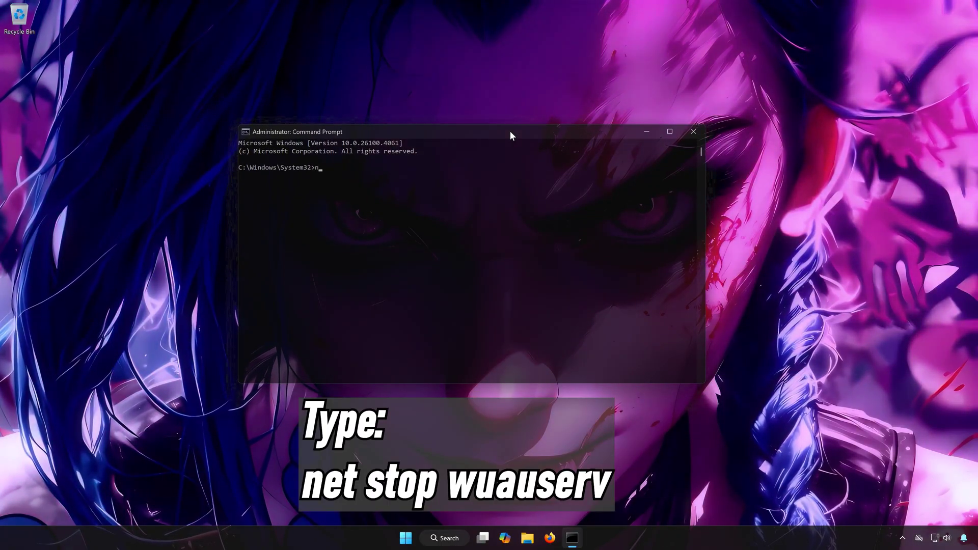
pyautogui.write('net sto')
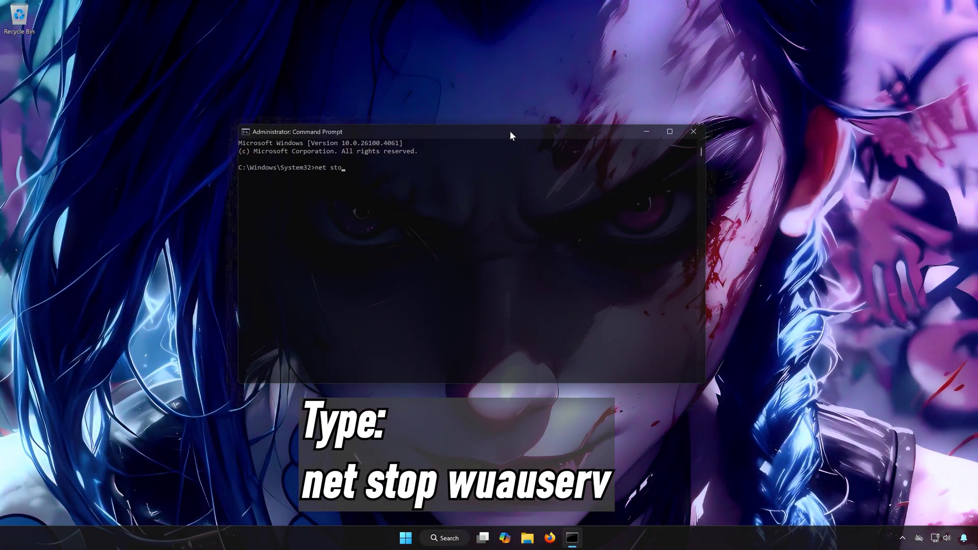
pyautogui.write('p wua')
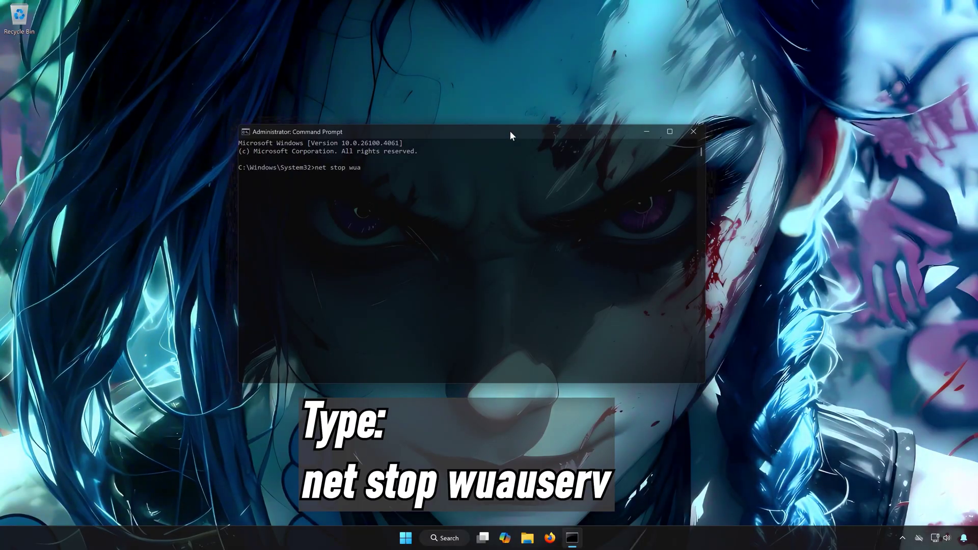
pyautogui.write('u')
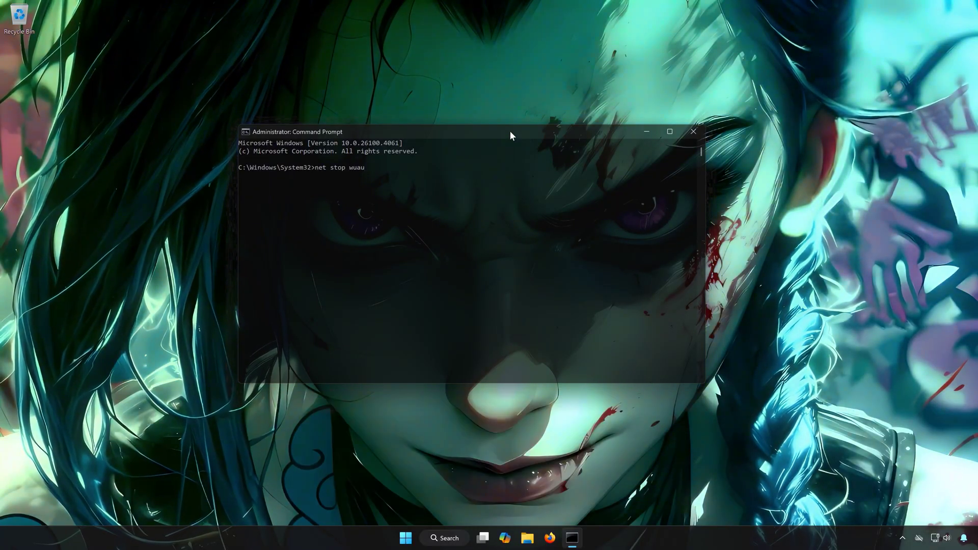
pyautogui.write('serv')
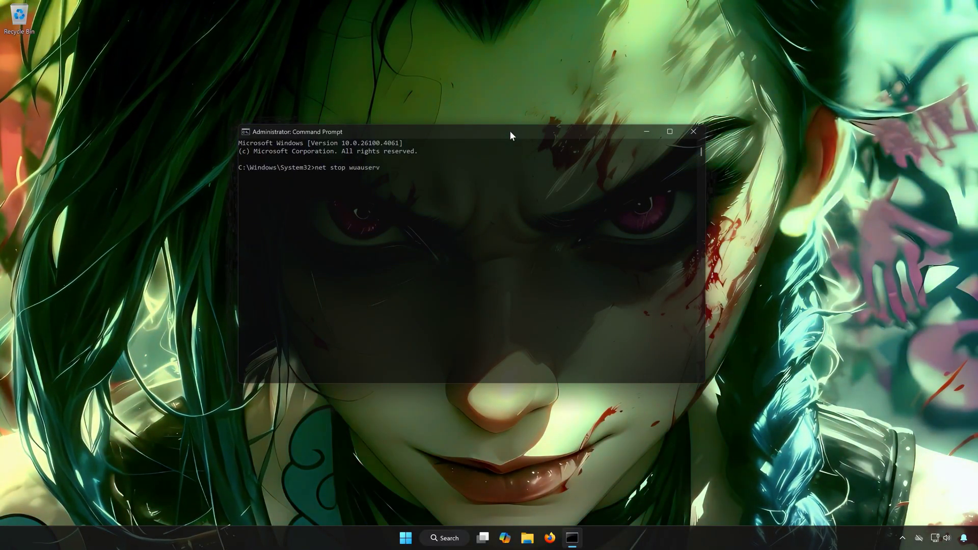
pyautogui.press('Return')
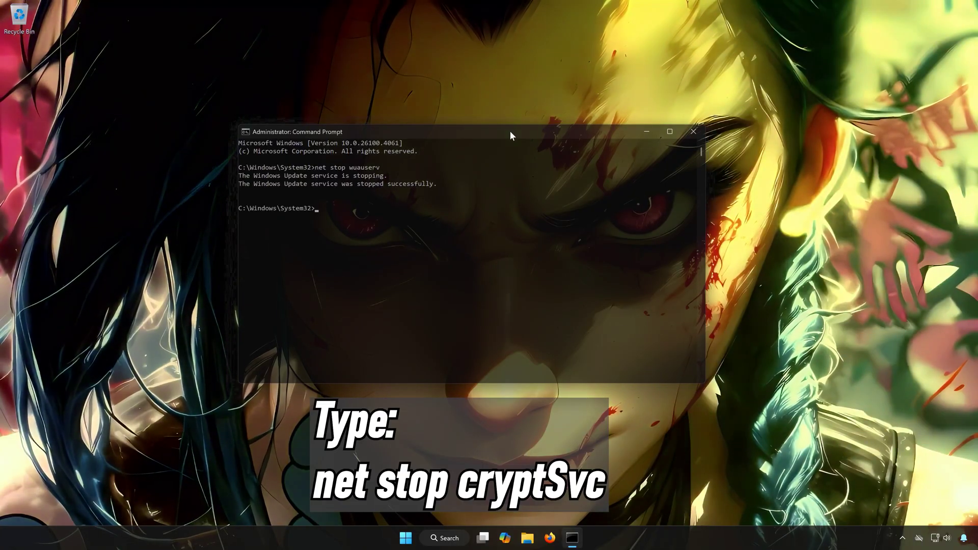
pyautogui.write('net stop')
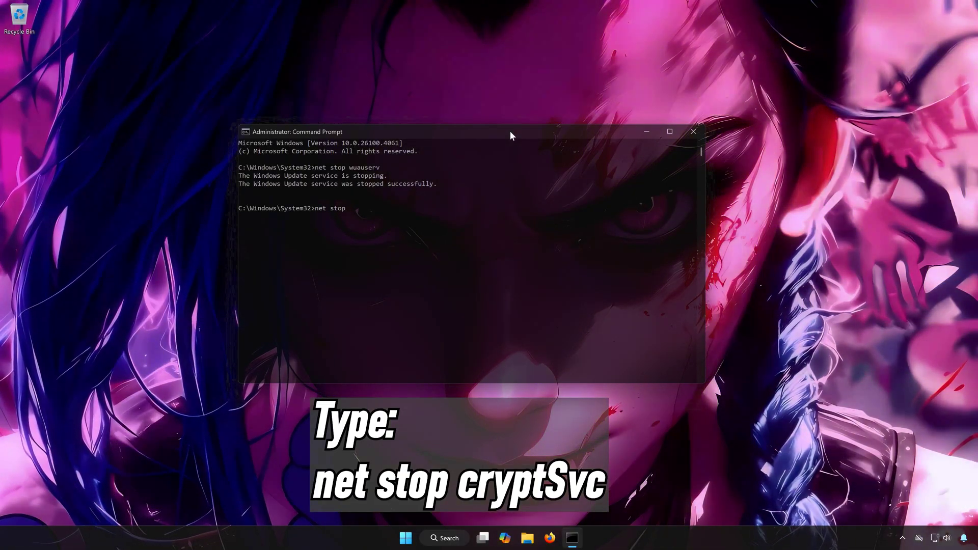
pyautogui.write(' bits')
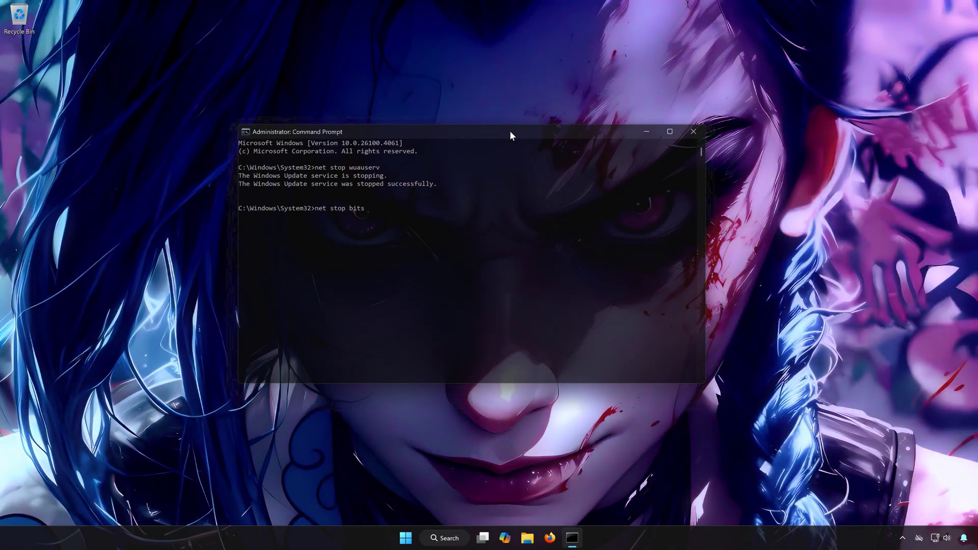
pyautogui.press('Return')
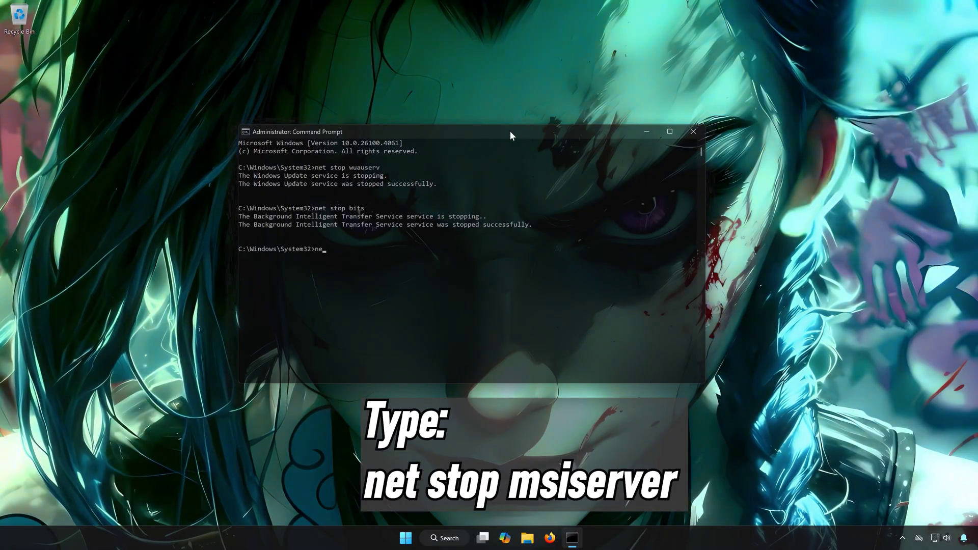
pyautogui.write('net stop msi')
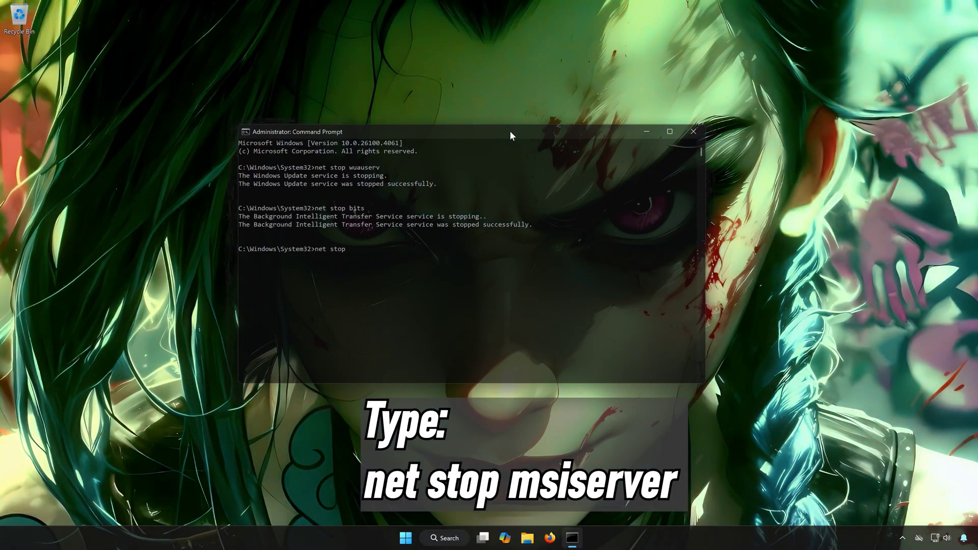
pyautogui.write('server')
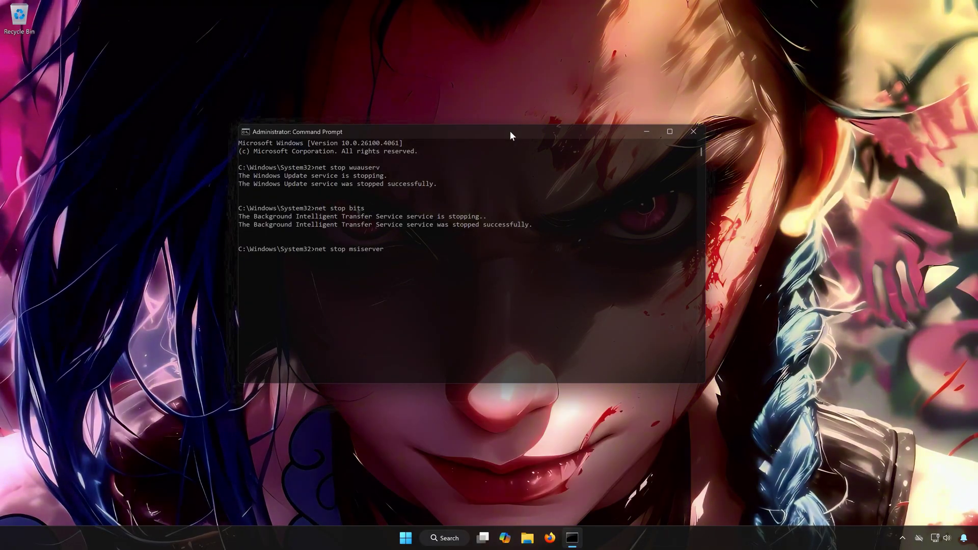
pyautogui.press('Return')
# Rename SoftwareDistribution to SoftwareDistribution.old and enter the catroot2 to catroot.old rename.
pyautogui.write('ren ')
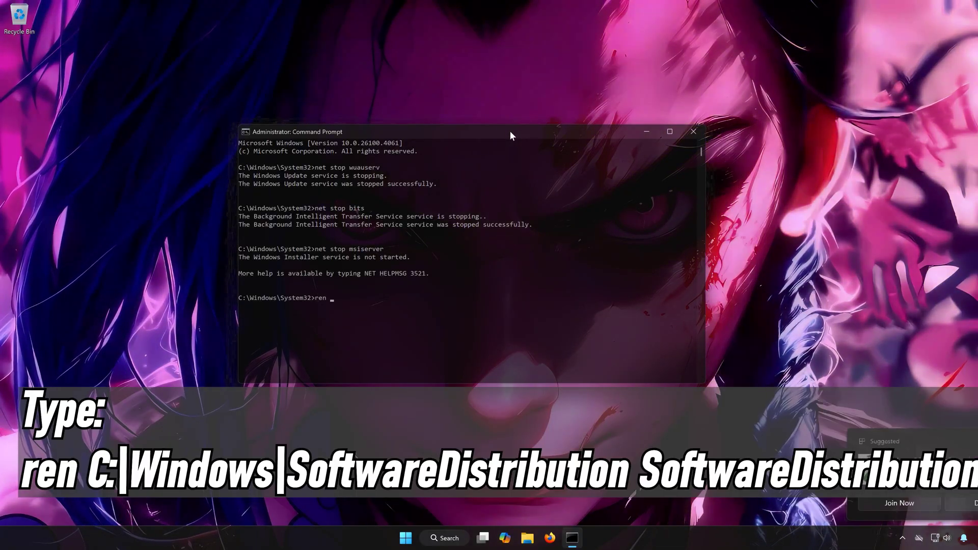
pyautogui.write('C:\\Windows')
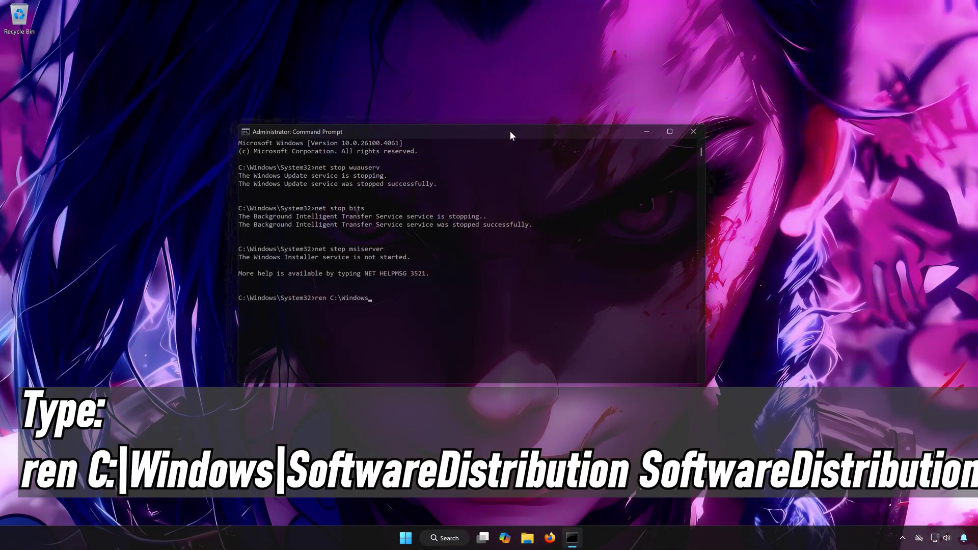
pyautogui.write('\\SoftwareDistri')
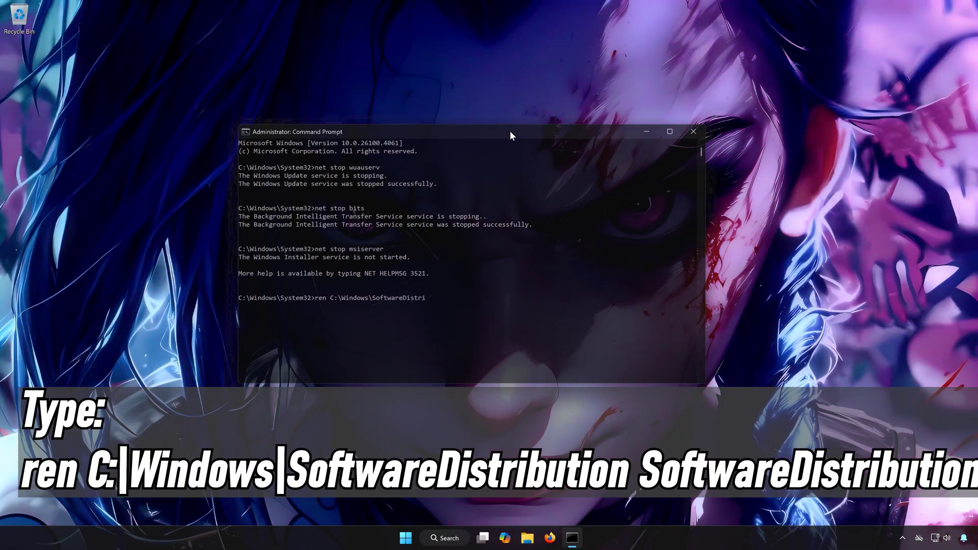
pyautogui.write('bution ')
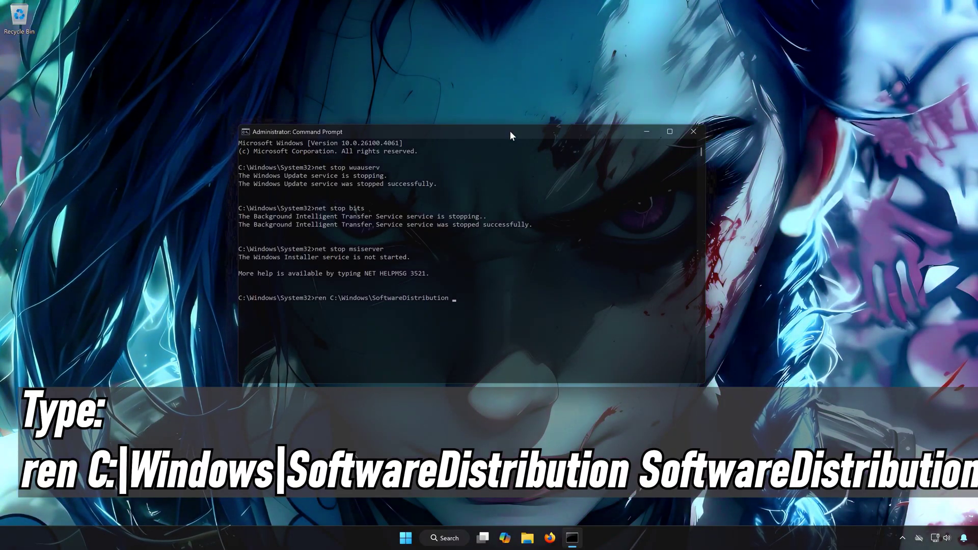
pyautogui.write('SoftwareDistri')
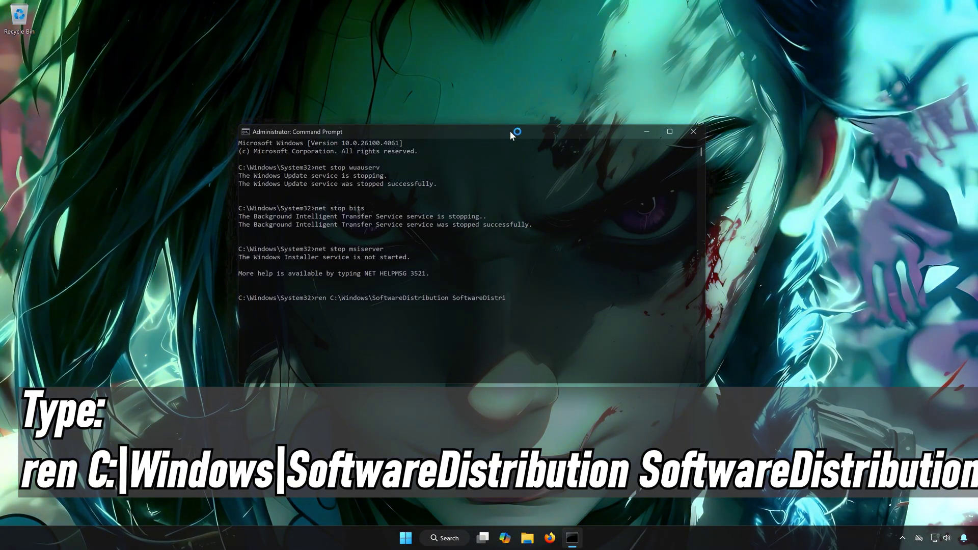
pyautogui.write('bution.old')
pyautogui.press('Return')
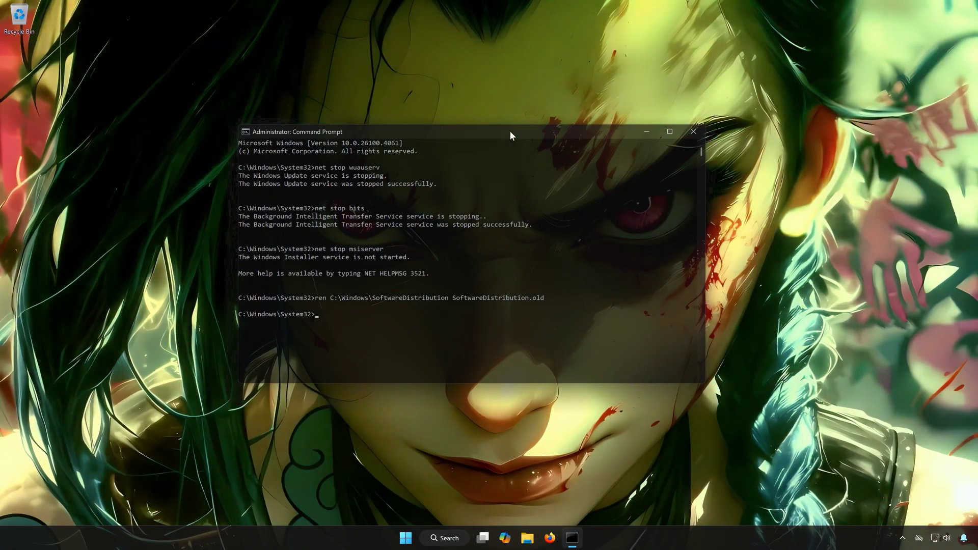
pyautogui.write('ren C:\\')
pyautogui.write('Windows')
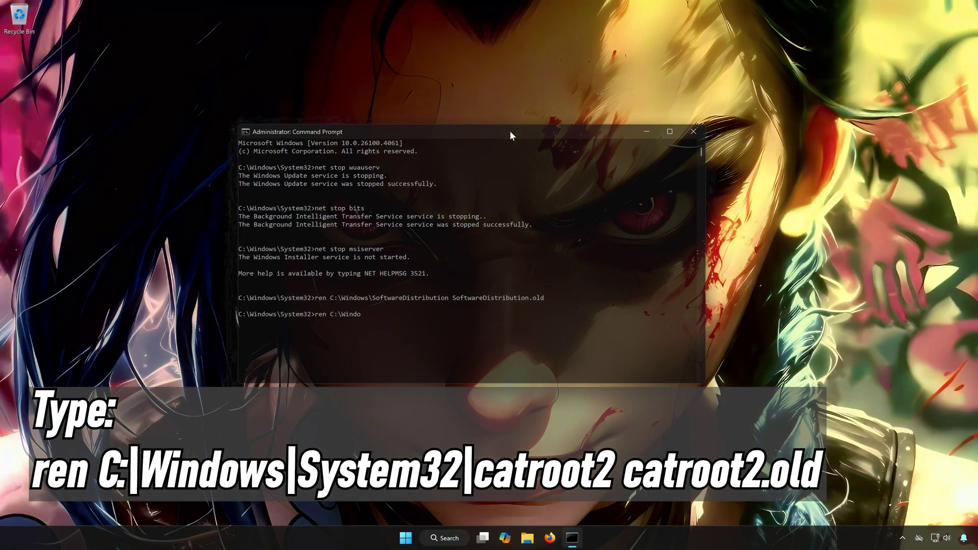
pyautogui.write('\\System32\\')
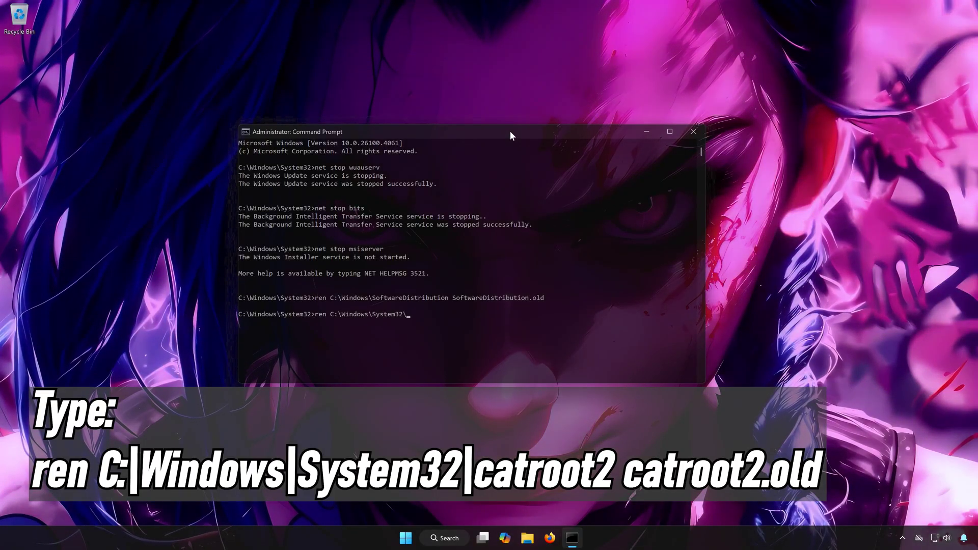
pyautogui.write('catroot')
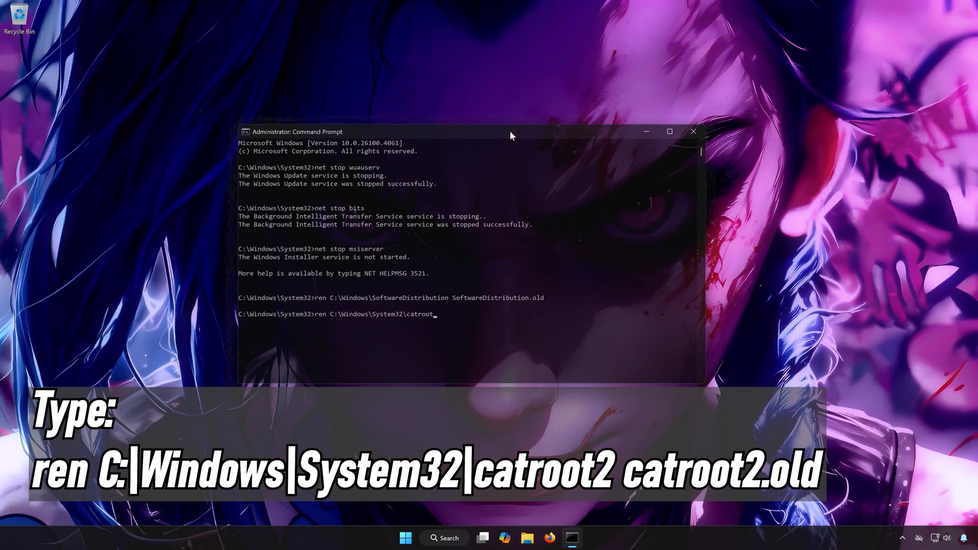
pyautogui.write('2')
pyautogui.write(' catroot.ol')
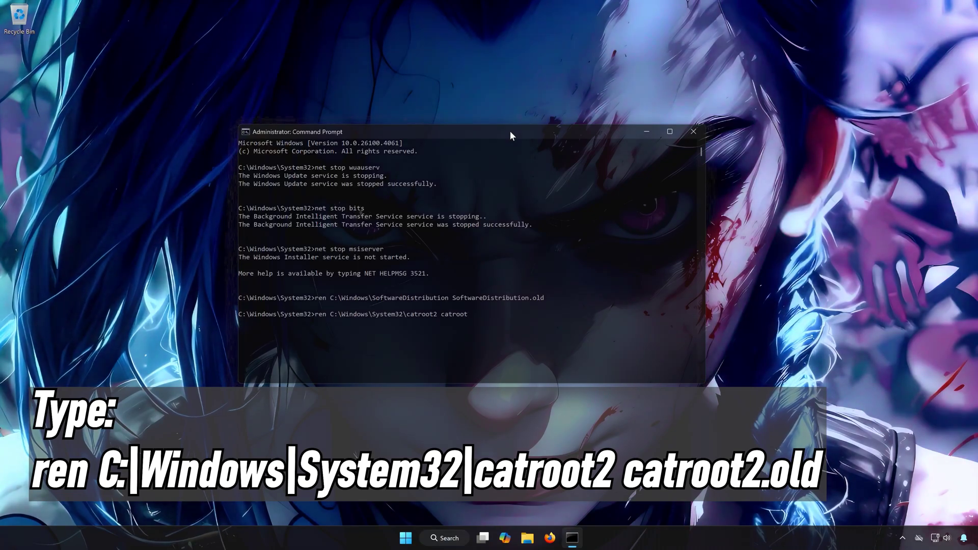
pyautogui.write('d')
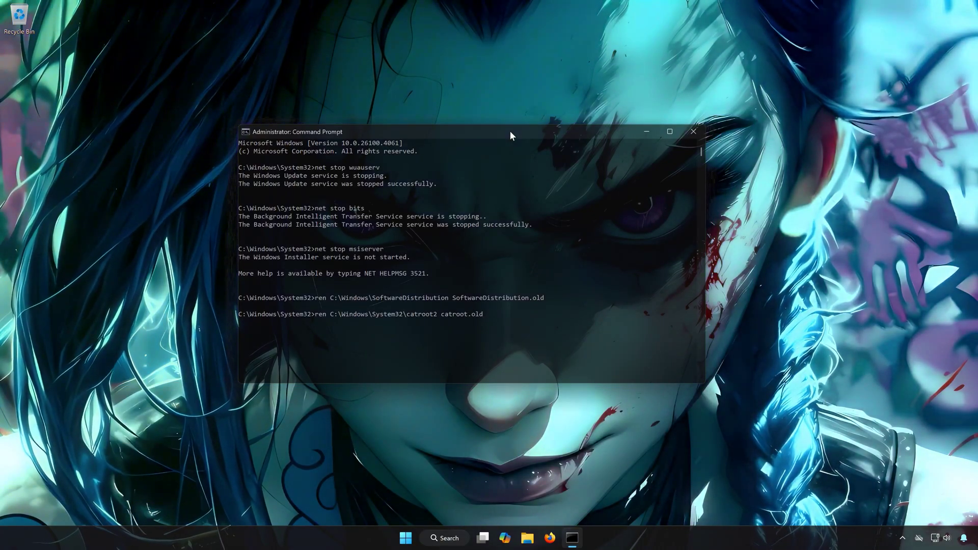
# Execute the catroot2 rename and restart the wuauserv and cryptSvc services.
pyautogui.press('Return')
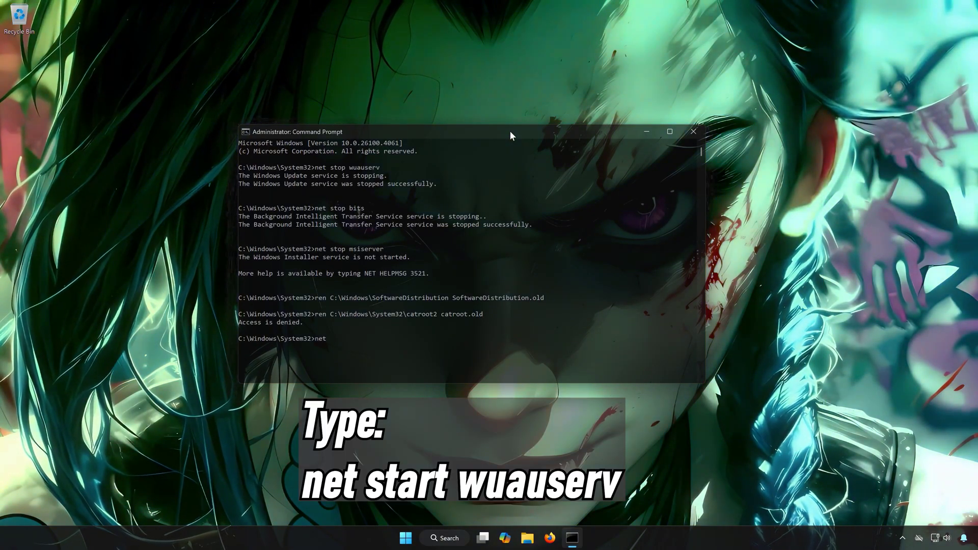
pyautogui.write('net start')
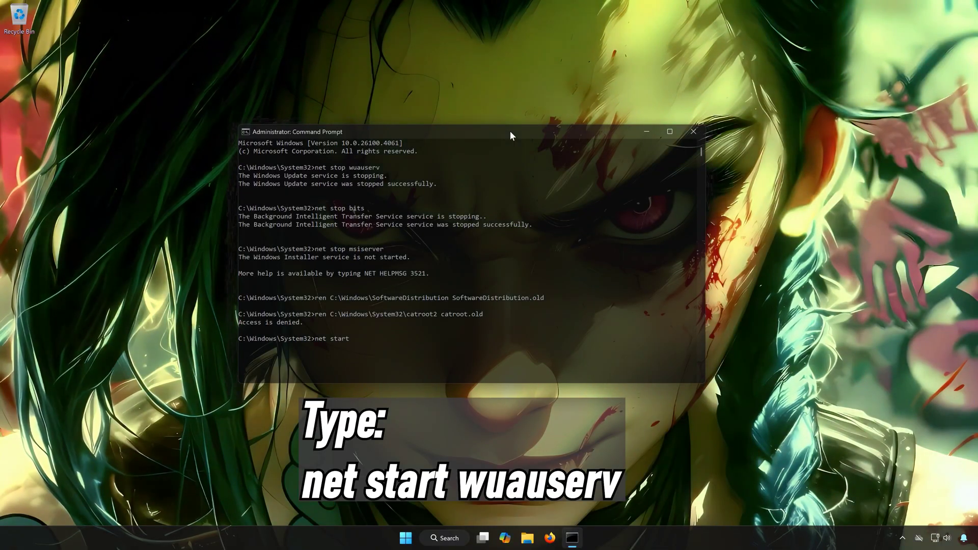
pyautogui.write(' wuaus')
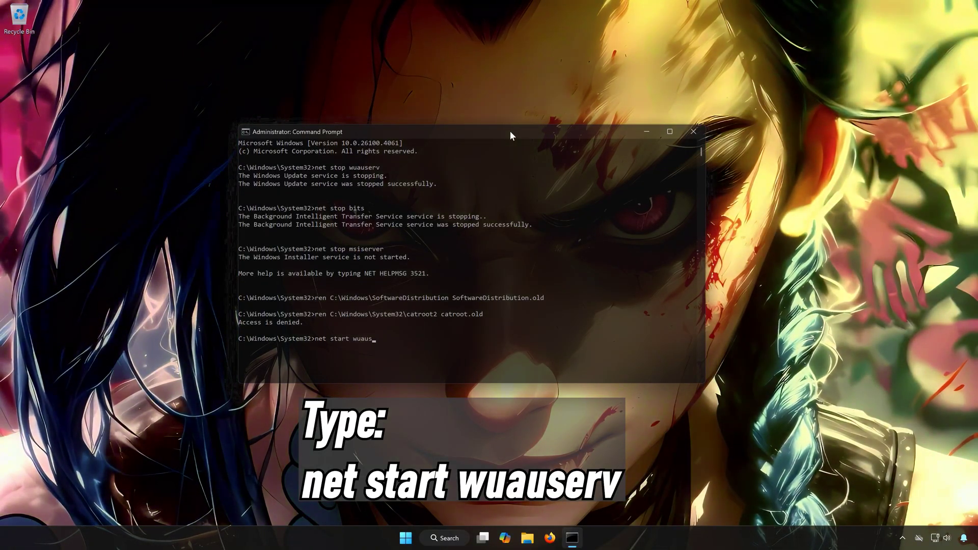
pyautogui.write('erv')
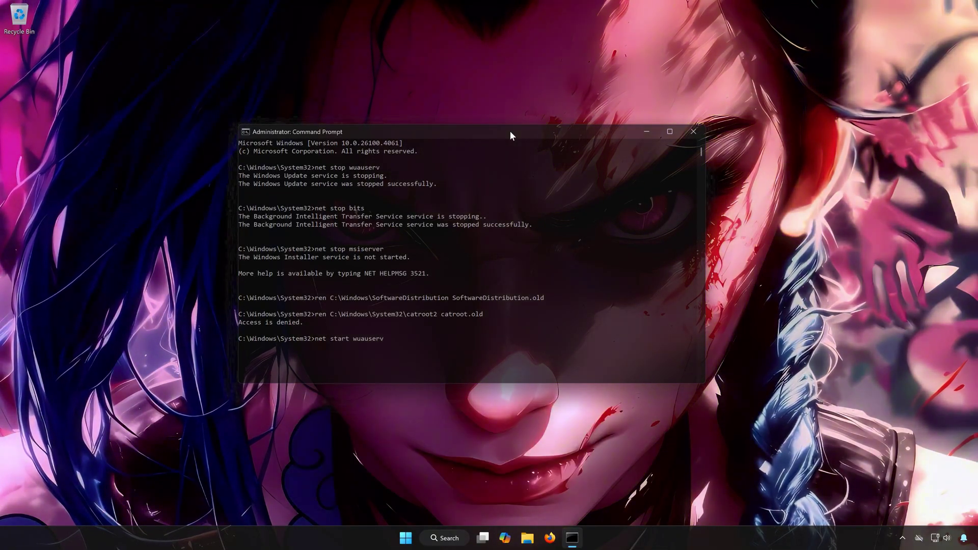
pyautogui.press('Return')
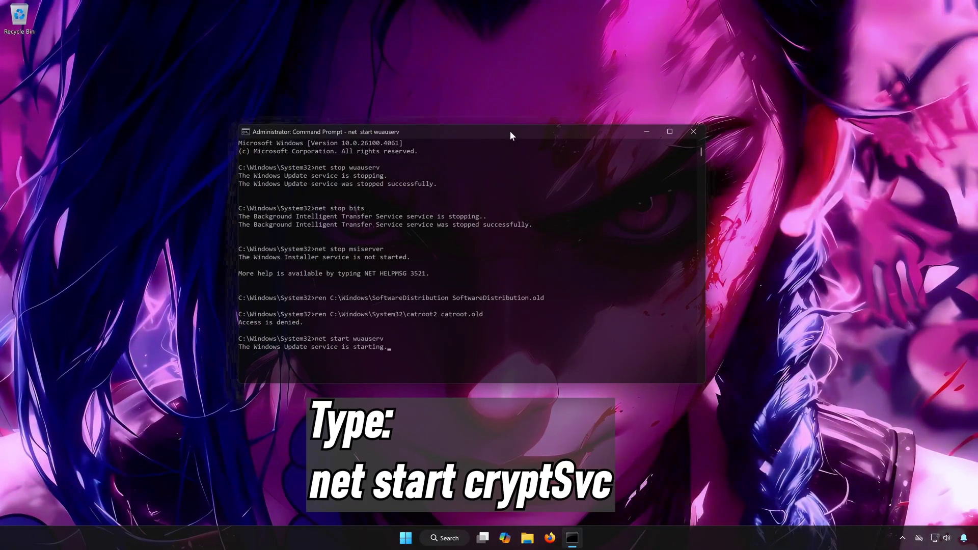
pyautogui.write('net start')
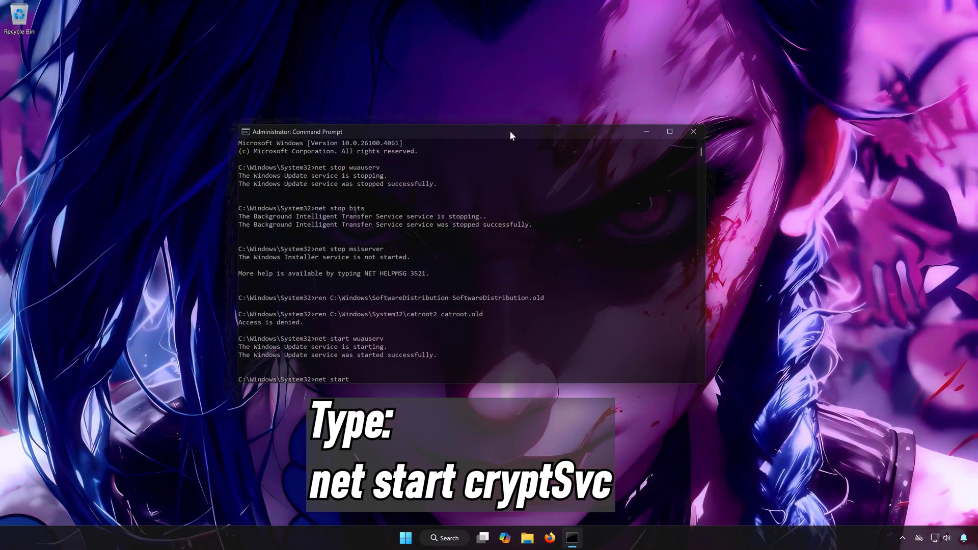
pyautogui.write(' crypt')
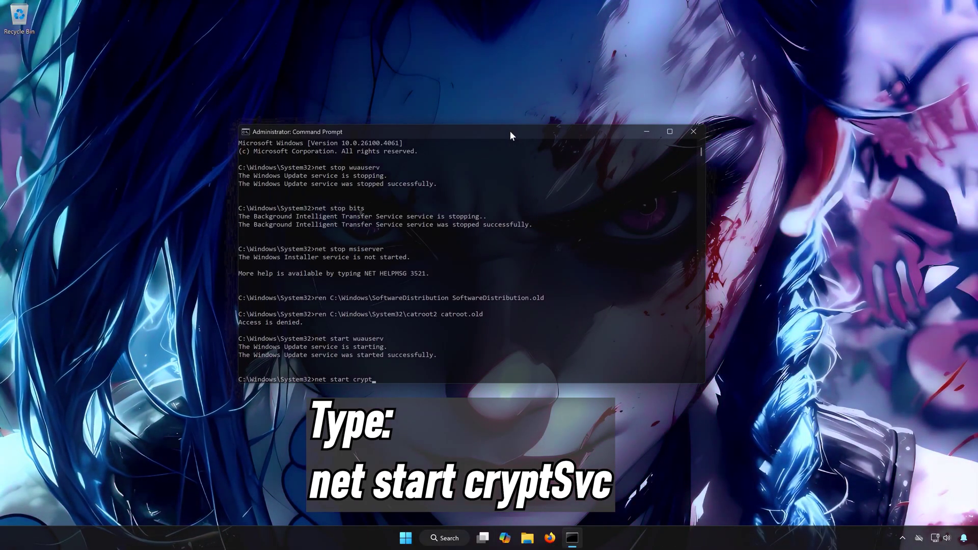
pyautogui.write('Svc')
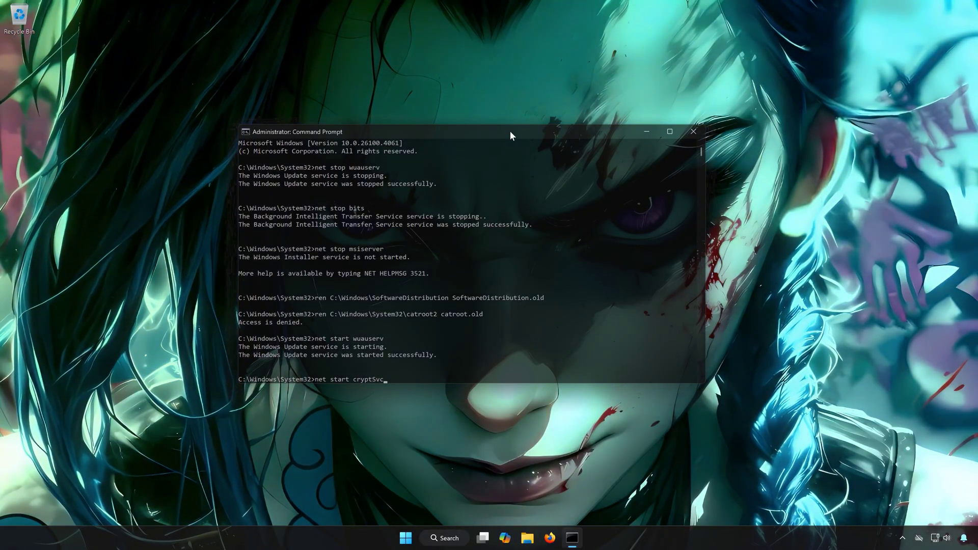
pyautogui.press('Return')
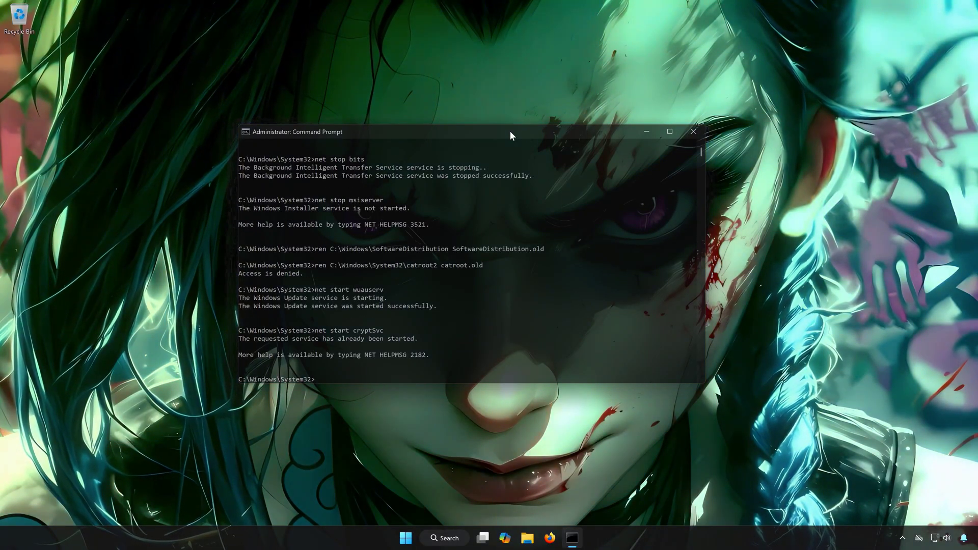
# Restart the bits and msiserver services, then exit Command Prompt.
pyautogui.write('ne')
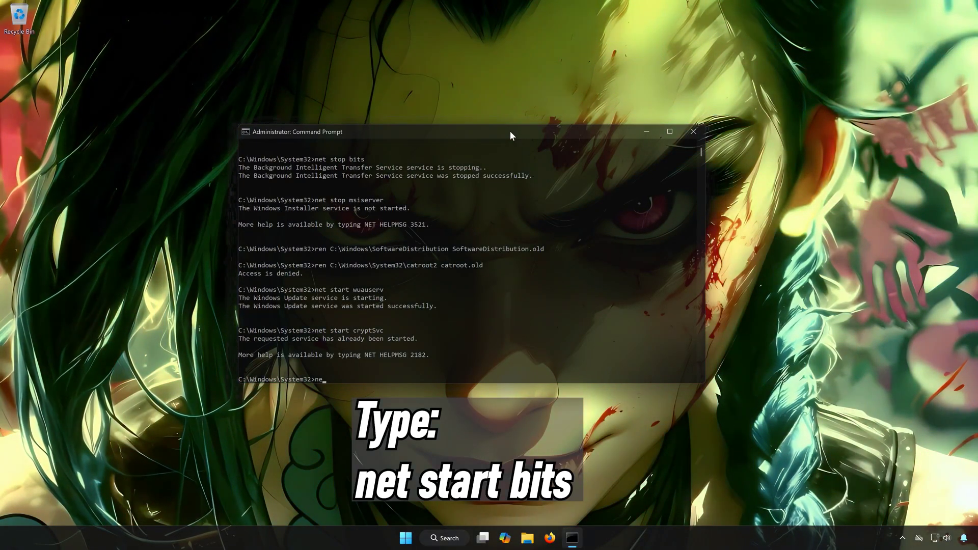
pyautogui.write('t start')
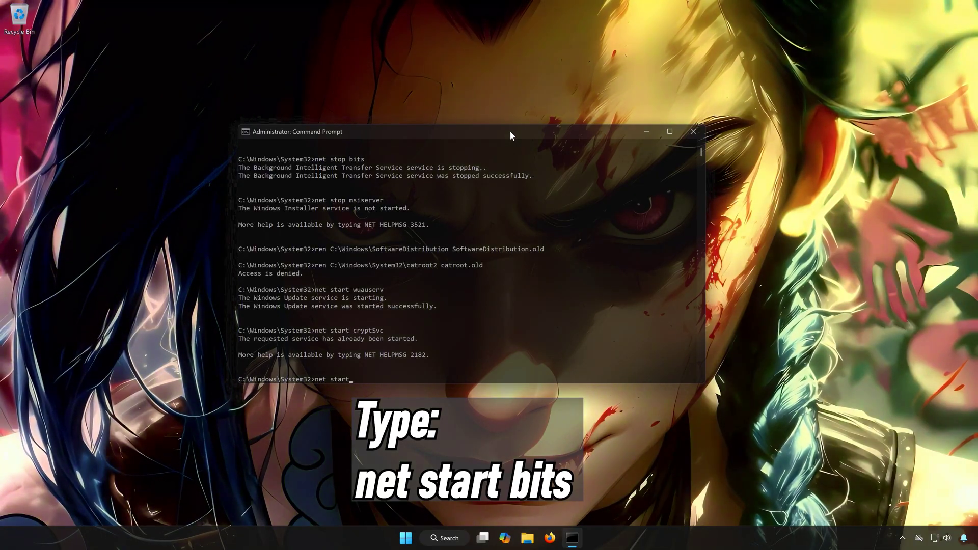
pyautogui.write(' bits')
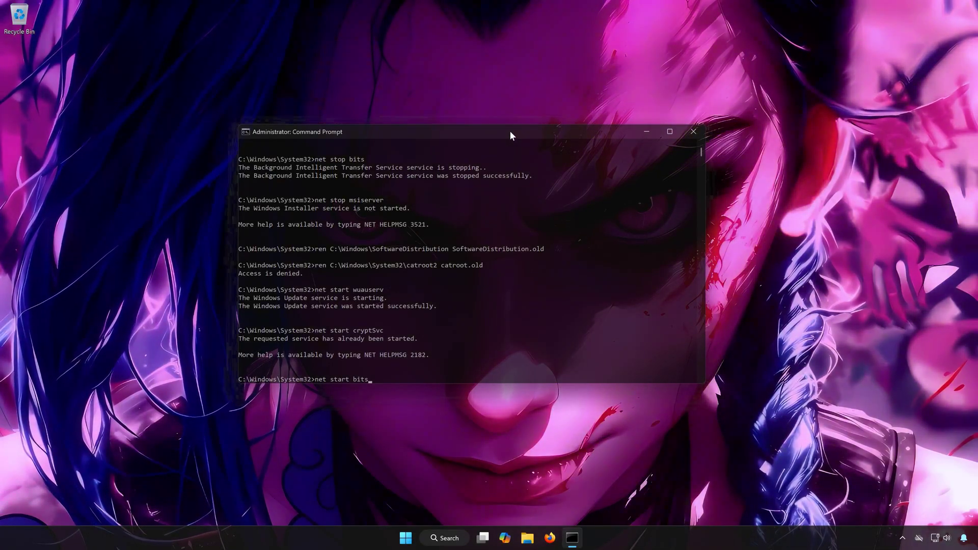
pyautogui.press('Return')
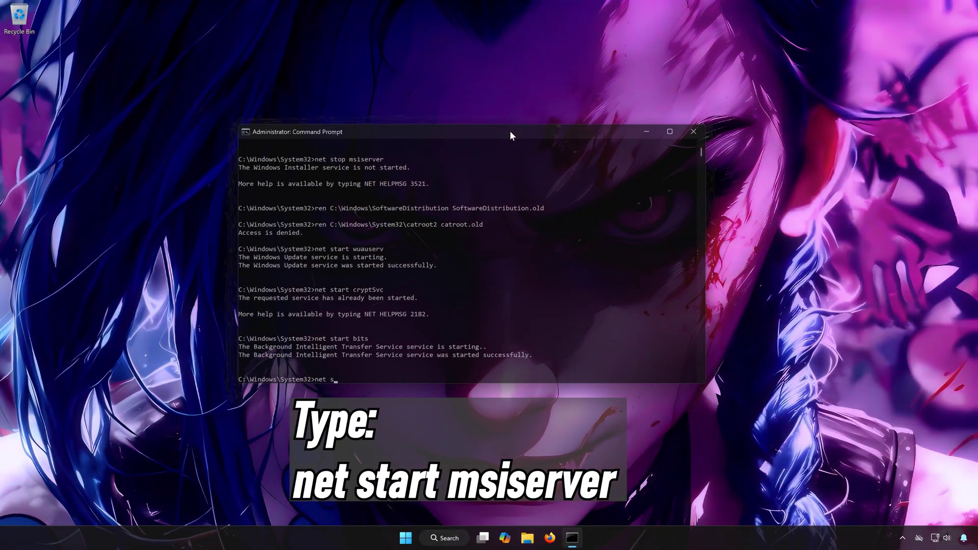
pyautogui.write('net start ms')
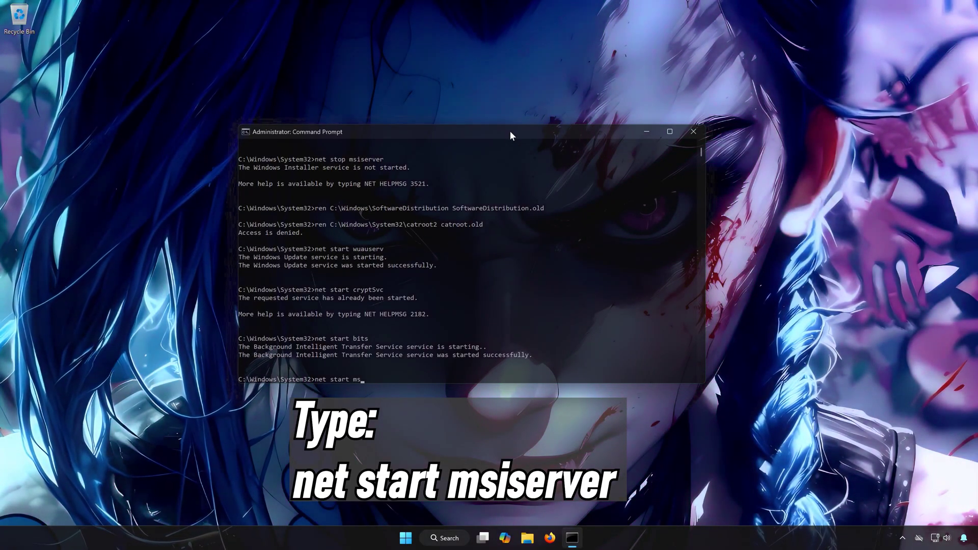
pyautogui.write('iserver')
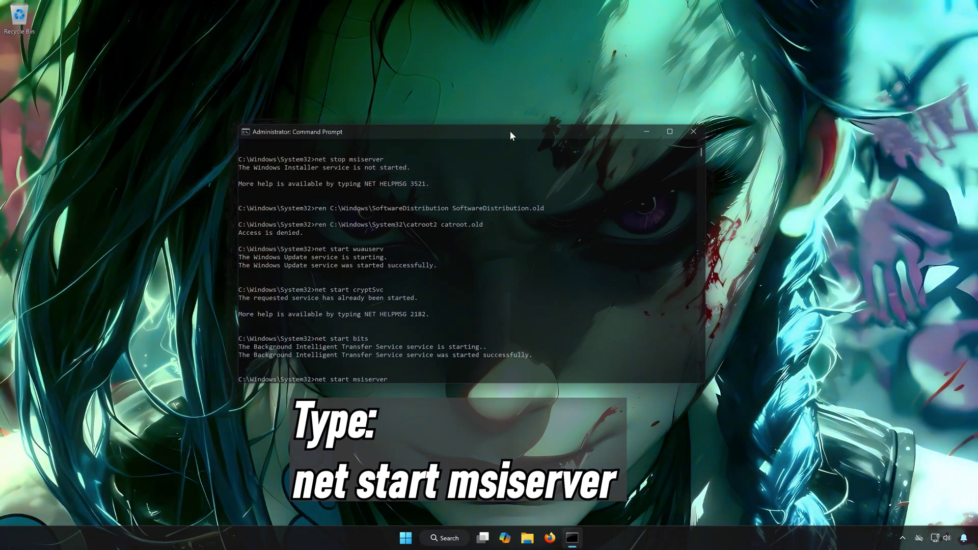
pyautogui.press('Return')
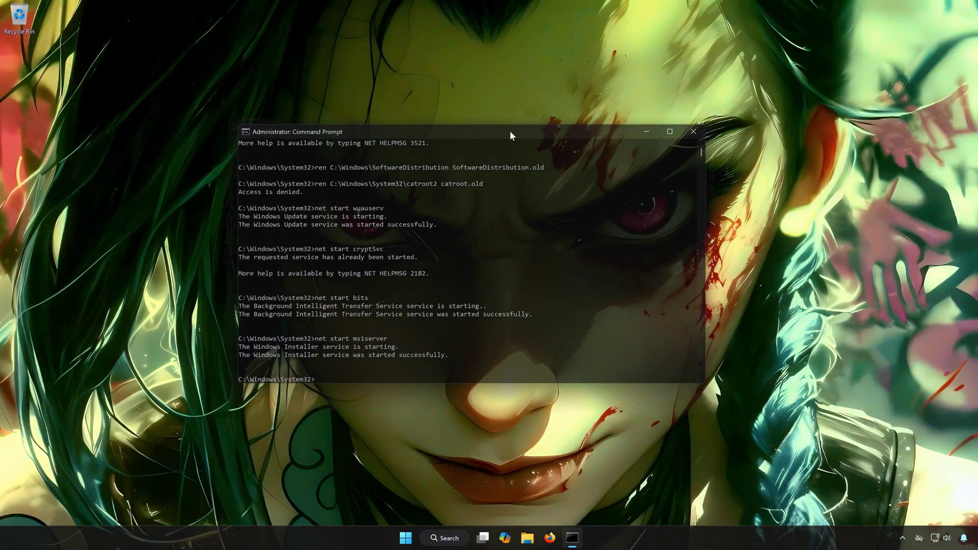
pyautogui.write('exit')
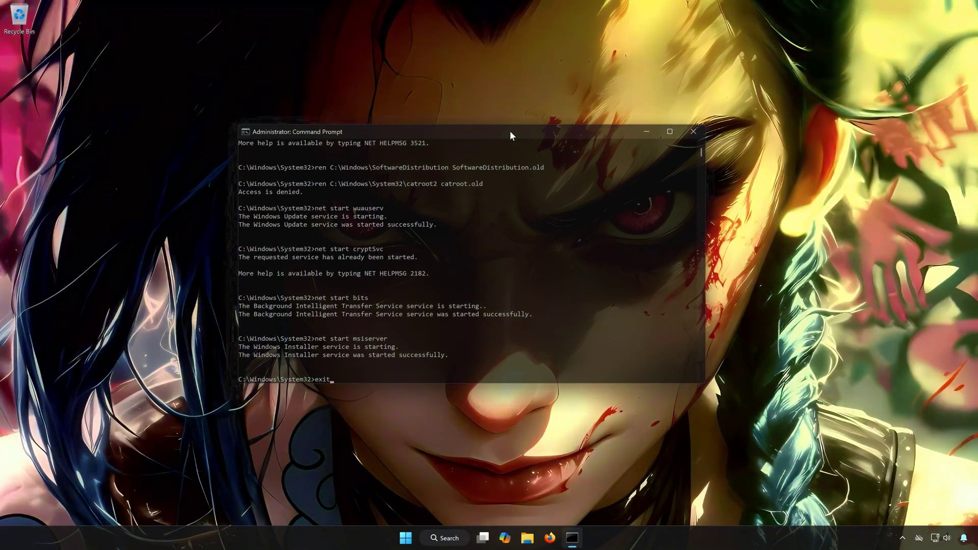
pyautogui.press('Return')
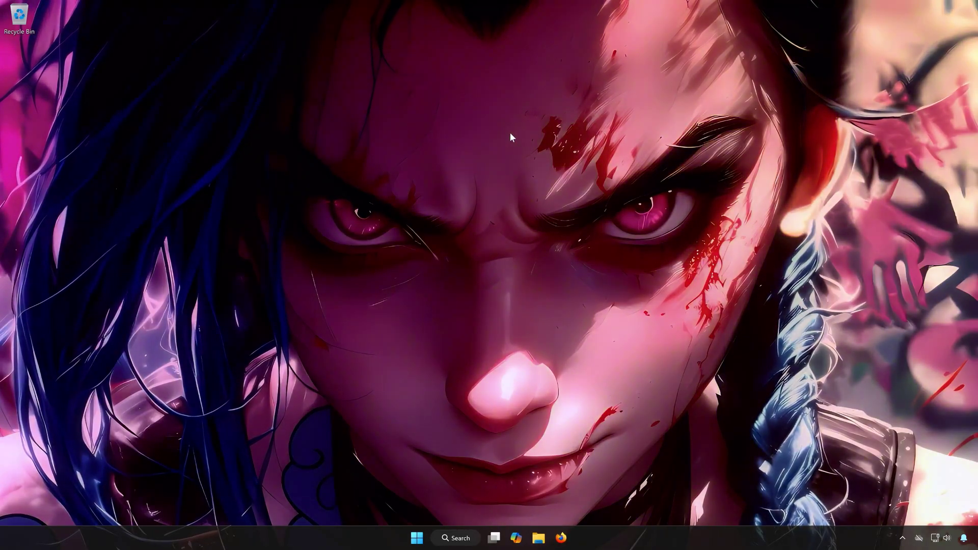
# Go to Settings > System > Recovery and choose Restart now for Advanced startup.
pyautogui.click(416, 538)
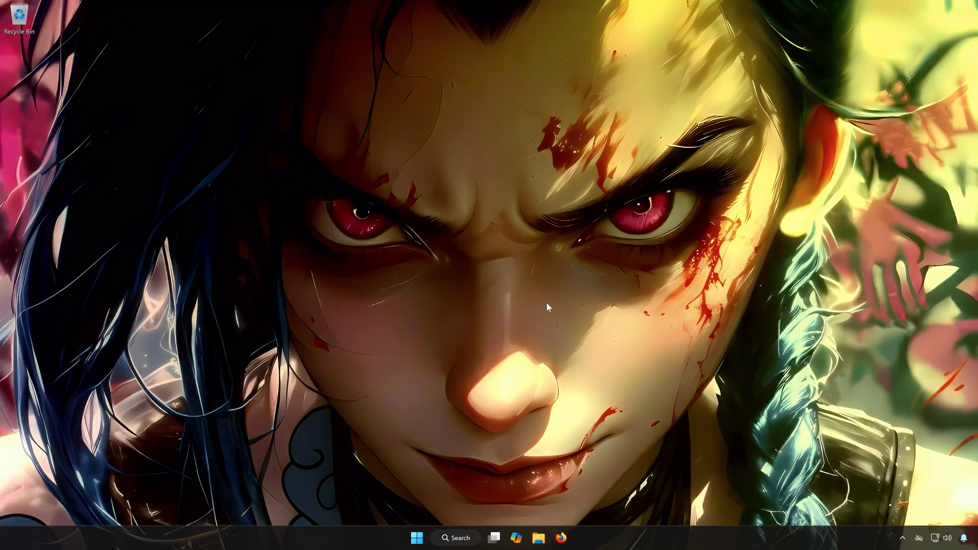
pyautogui.click(421, 545)
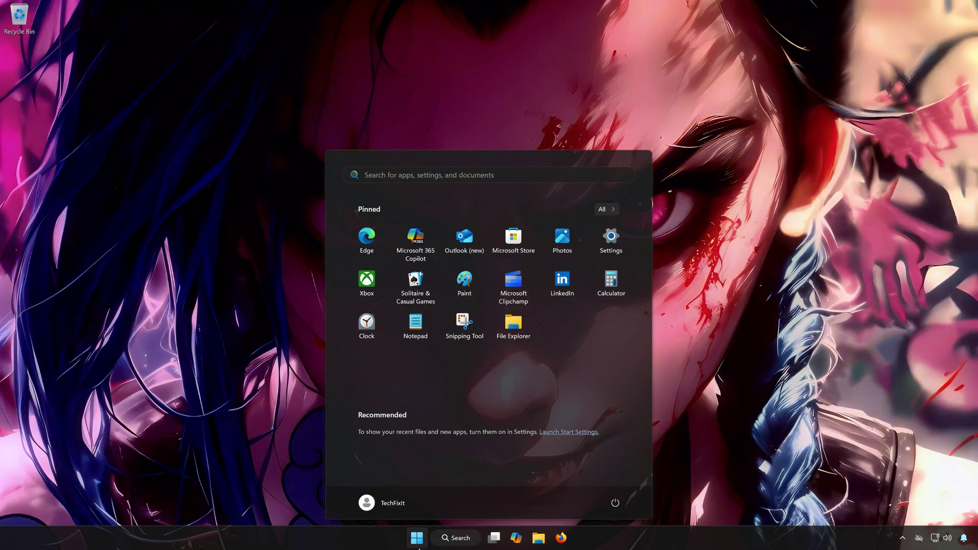
pyautogui.click(610, 248)
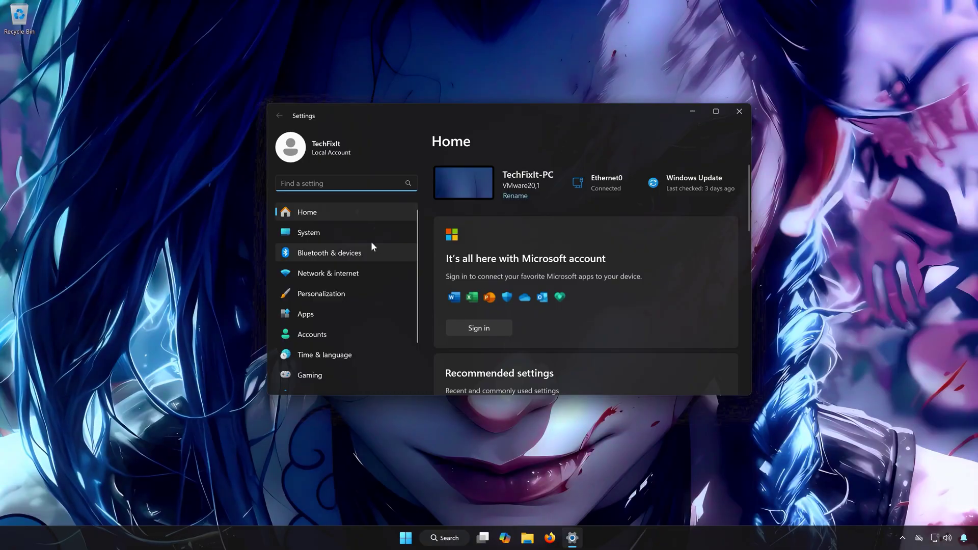
pyautogui.click(329, 233)
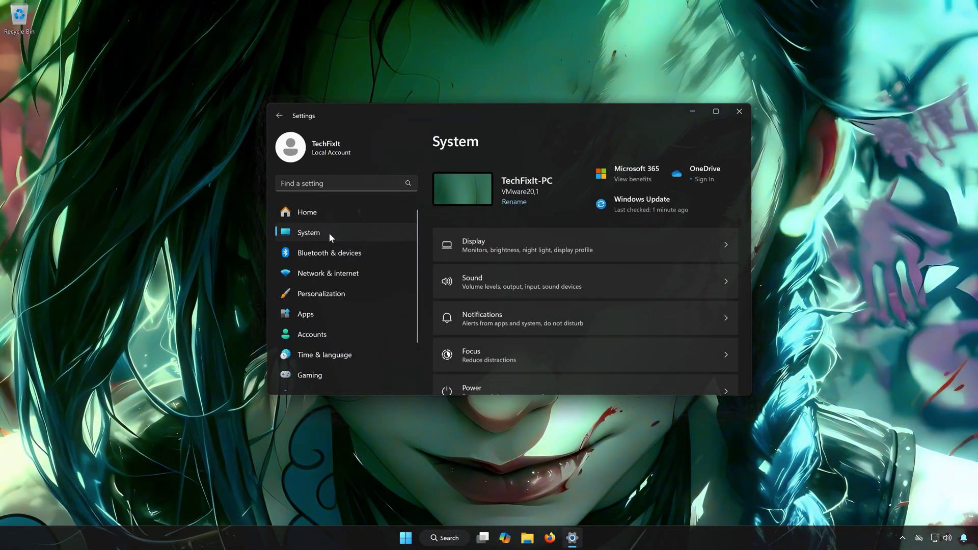
pyautogui.scroll(-6, 594, 286)
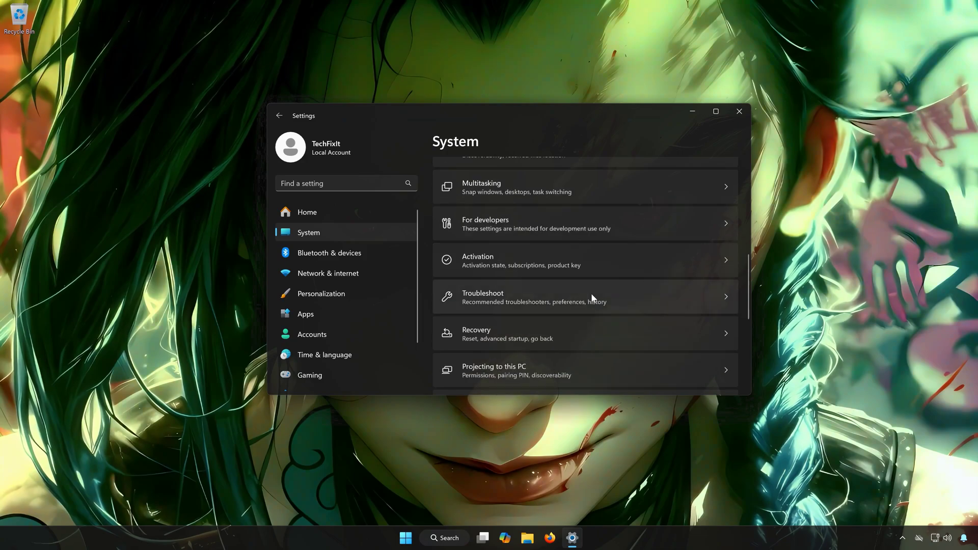
pyautogui.scroll(-2, 591, 298)
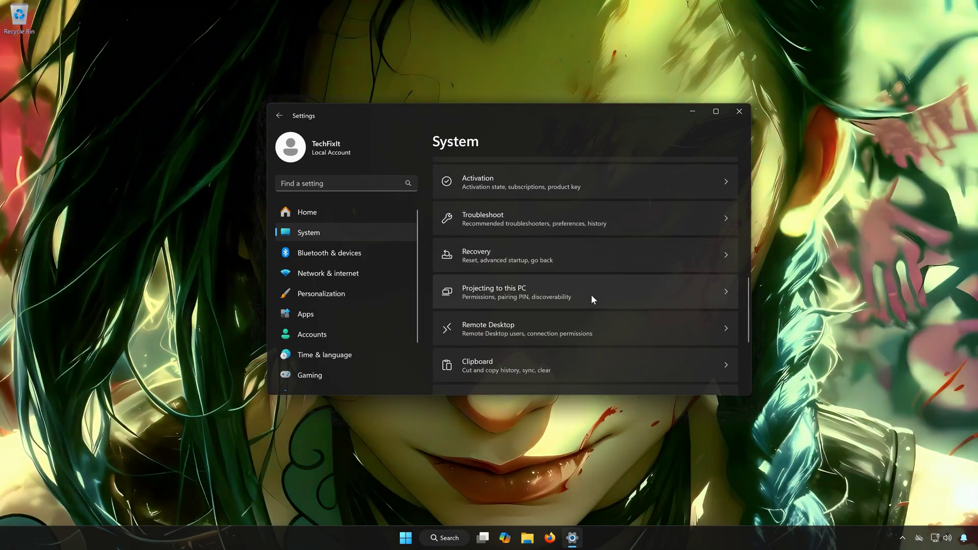
pyautogui.click(536, 258)
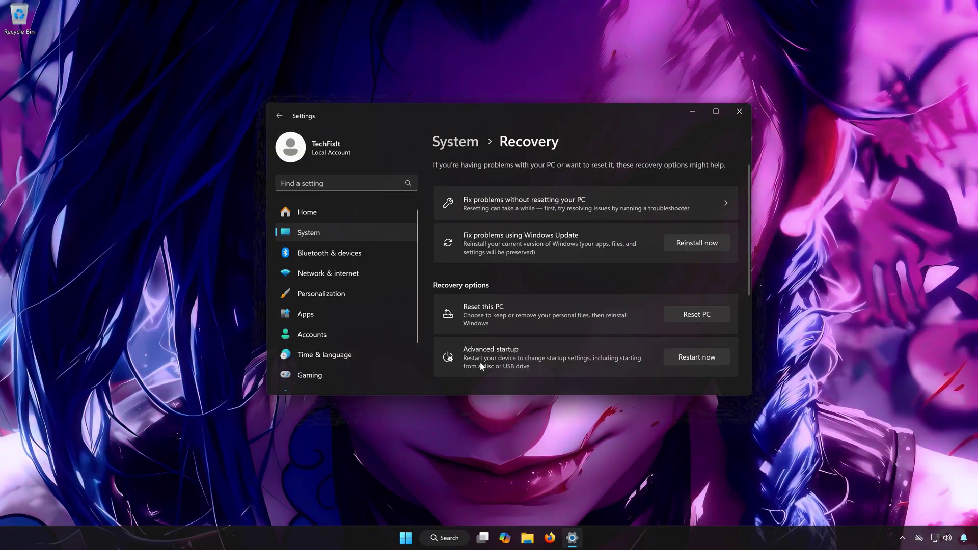
pyautogui.click(705, 357)
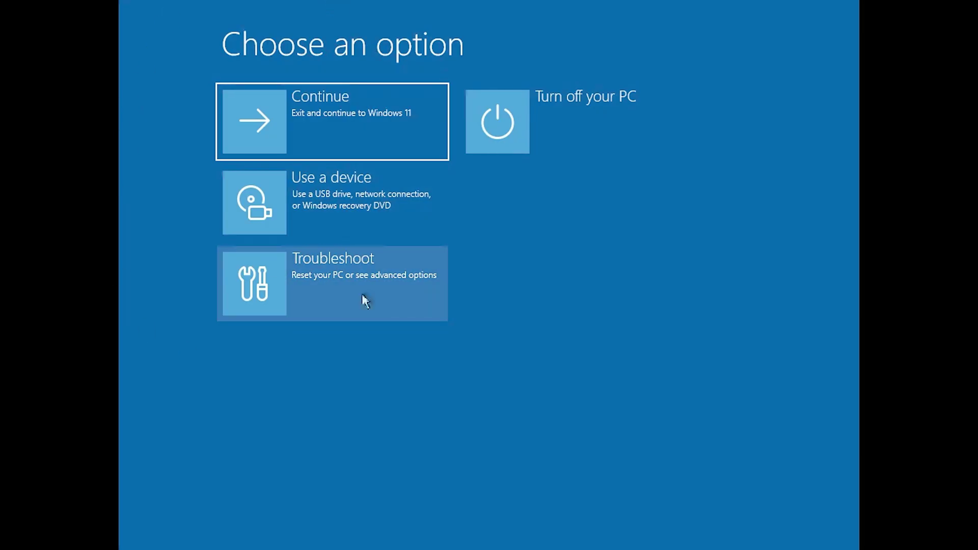
# In the recovery screen, go to Troubleshoot > Advanced options > Startup Settings.
pyautogui.click(366, 289)
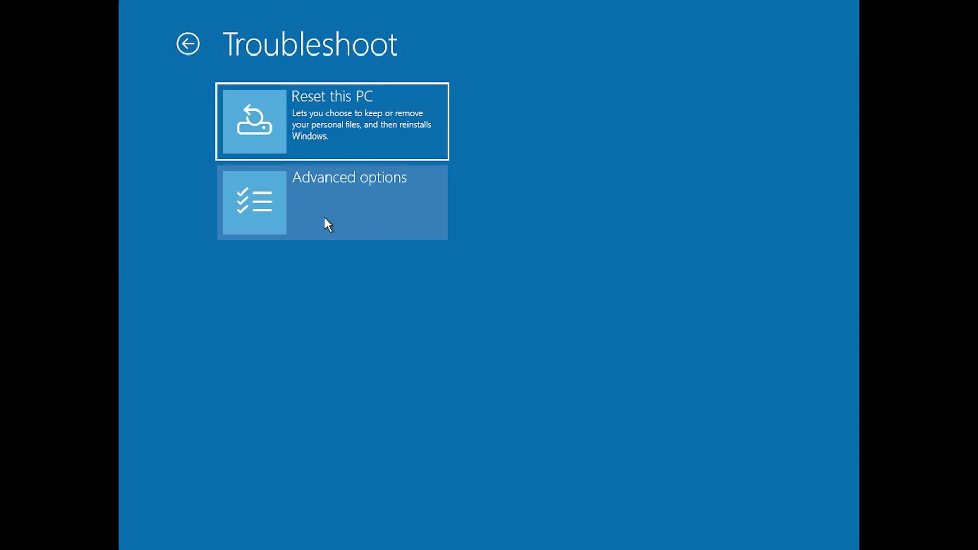
pyautogui.click(373, 193)
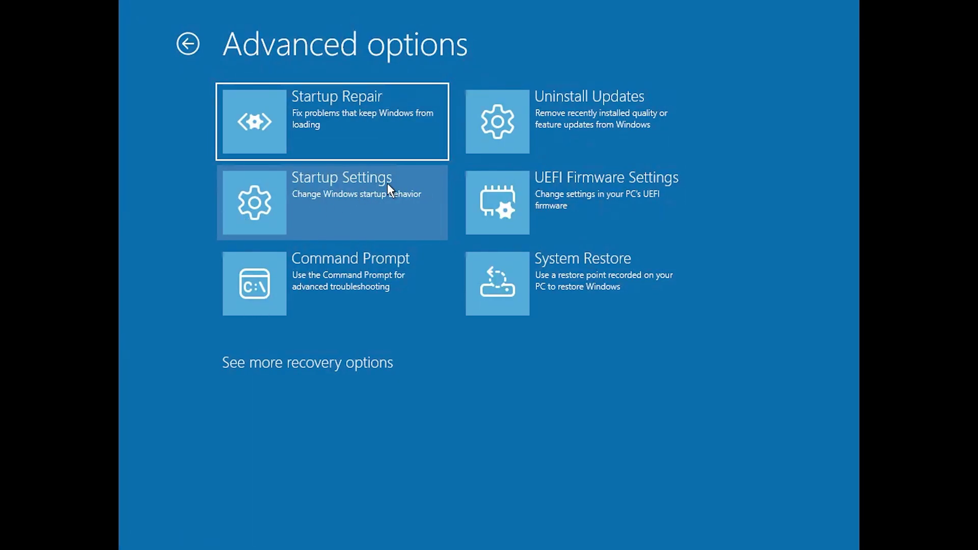
pyautogui.click(353, 209)
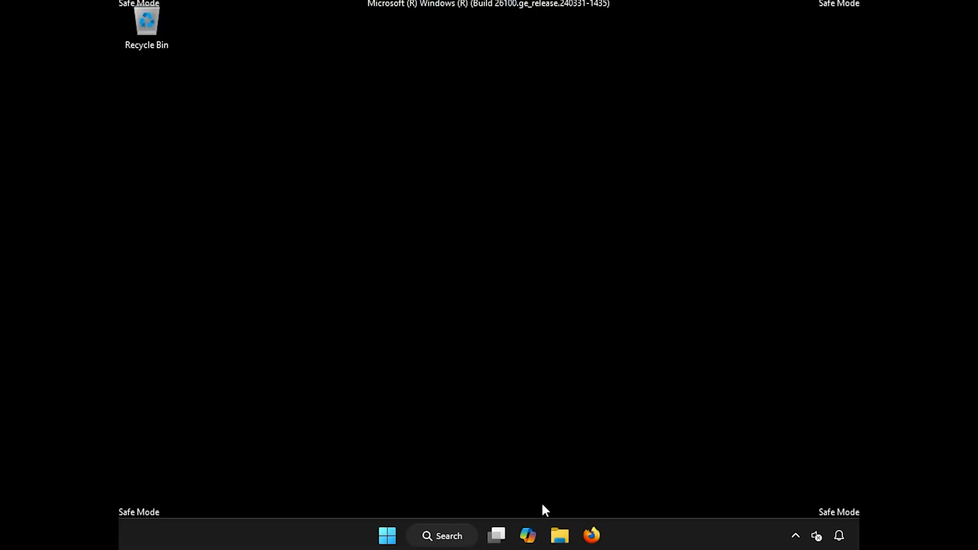
# Open the Windows folder on Local Disk (C:) in File Explorer.
pyautogui.click(560, 536)
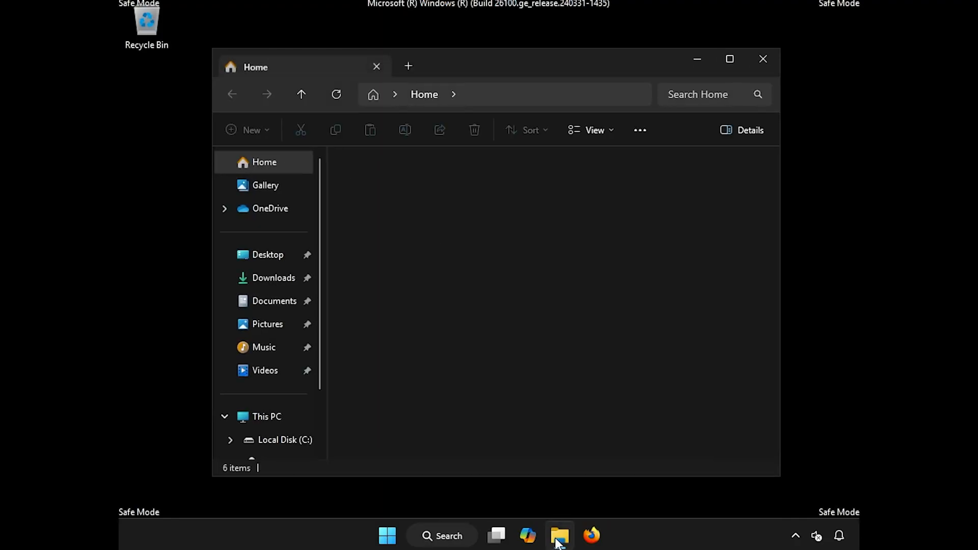
pyautogui.scroll(-2, 314, 462)
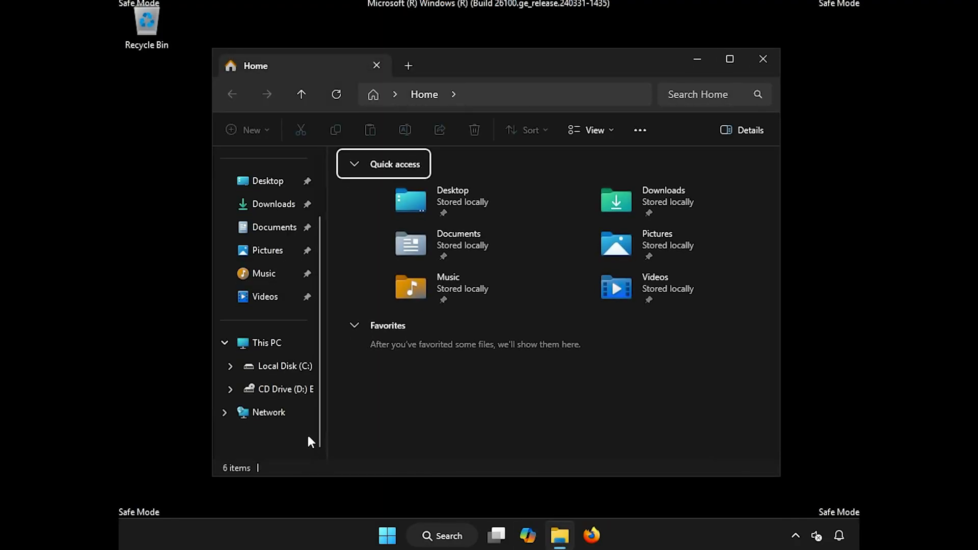
pyautogui.click(294, 373)
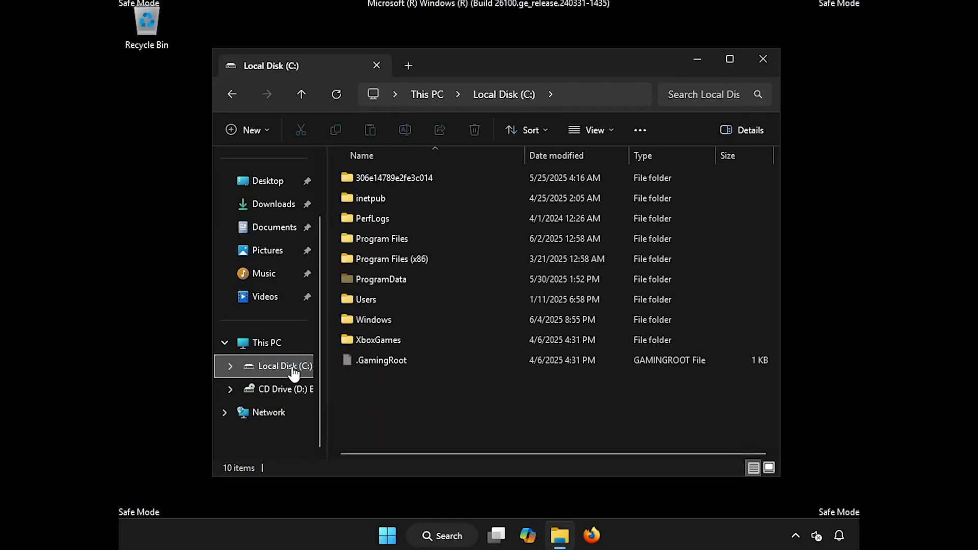
pyautogui.doubleClick(431, 319)
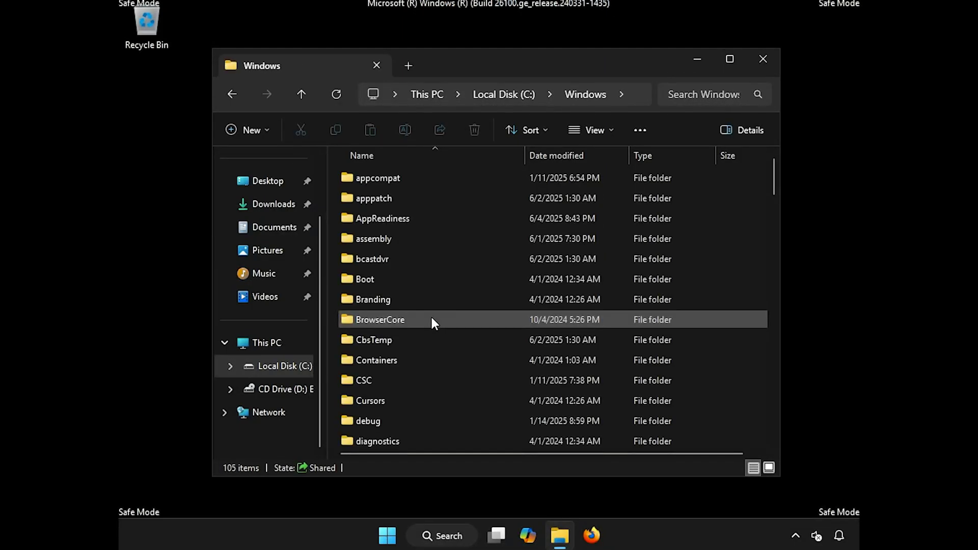
# Delete the SoftwareDistribution folder from C:\Windows.
pyautogui.click(432, 320)
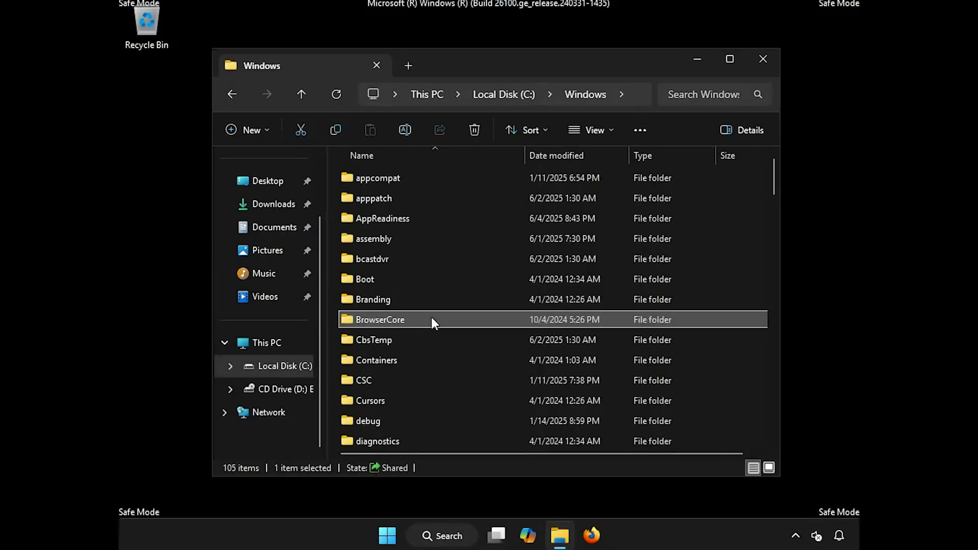
pyautogui.scroll(-9, 430, 316)
pyautogui.click(431, 316)
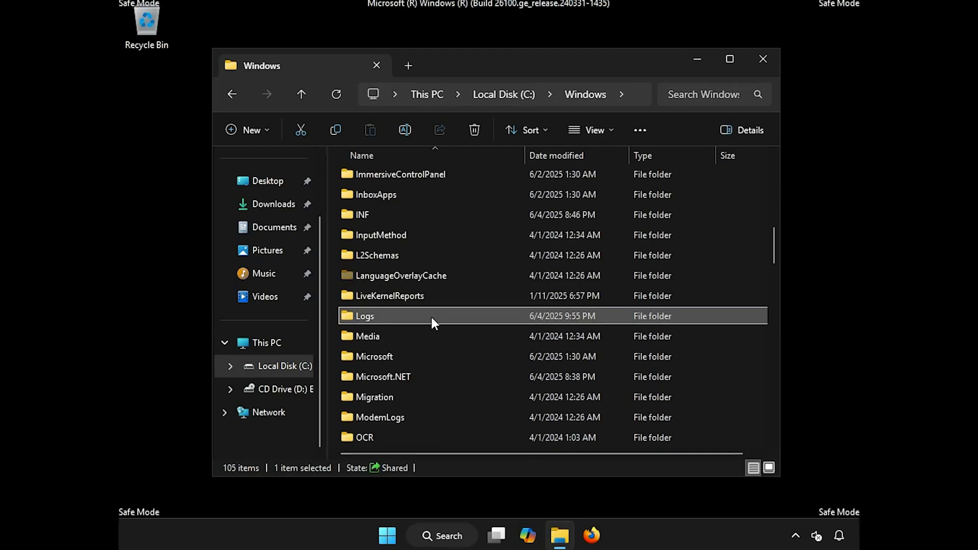
pyautogui.press('s')
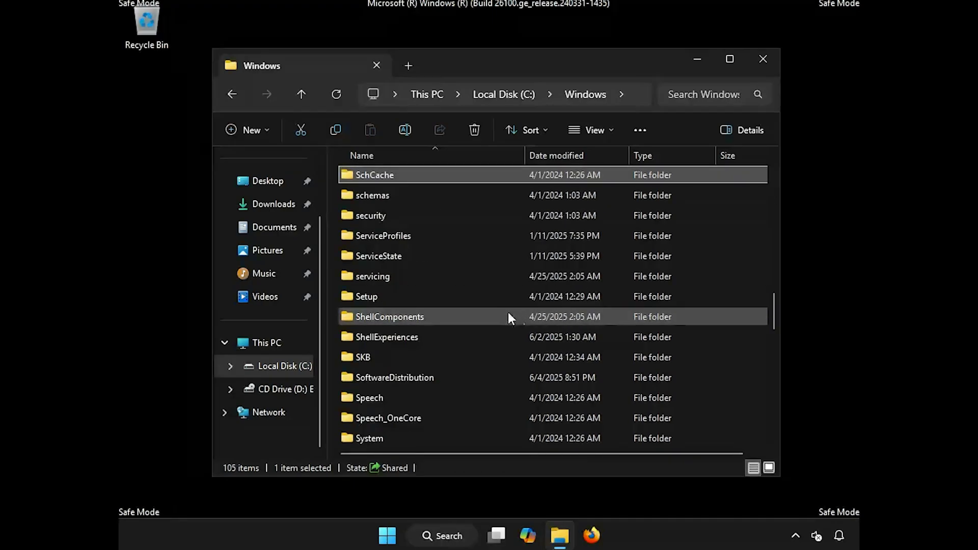
pyautogui.click(427, 377)
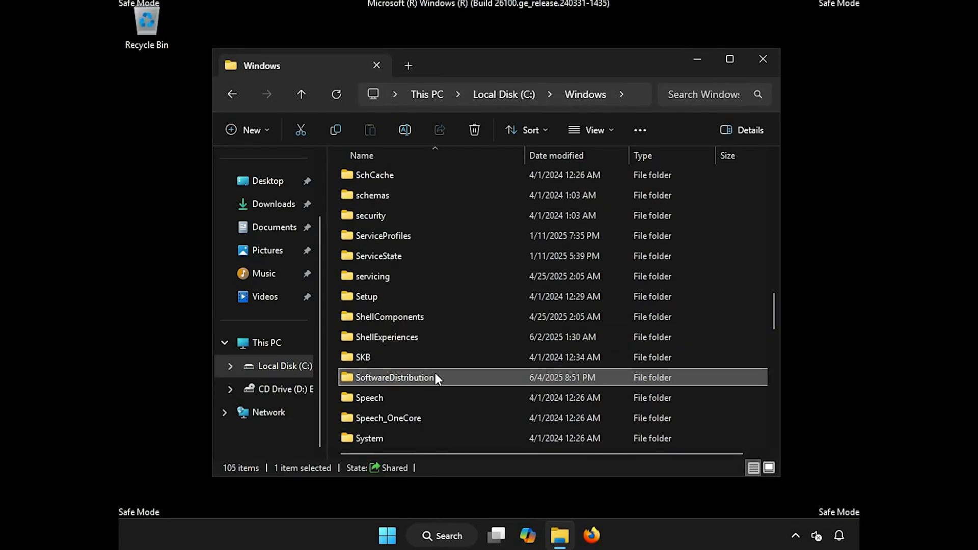
pyautogui.rightClick(435, 377)
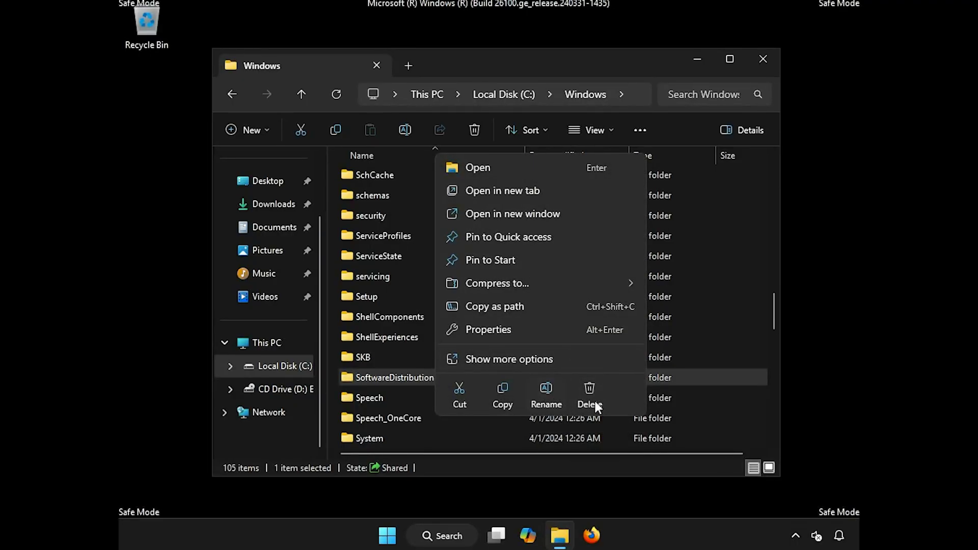
pyautogui.click(596, 386)
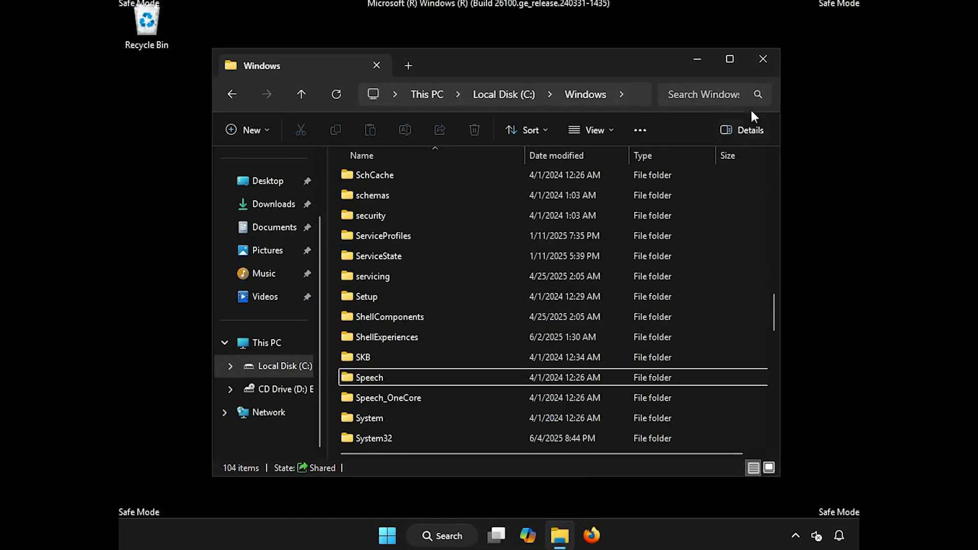
# Close File Explorer and bring up the Start menu's power options with Restart.
pyautogui.click(764, 61)
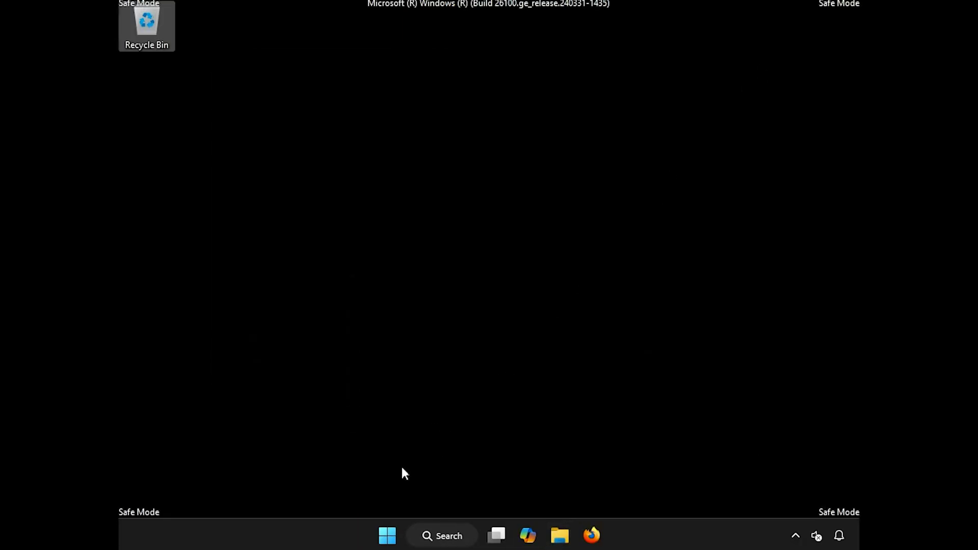
pyautogui.click(390, 533)
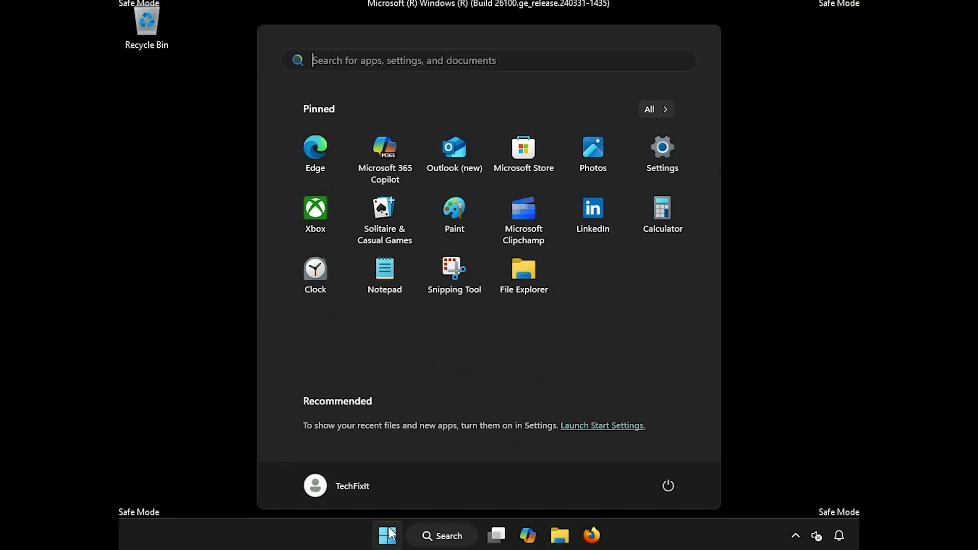
pyautogui.click(662, 488)
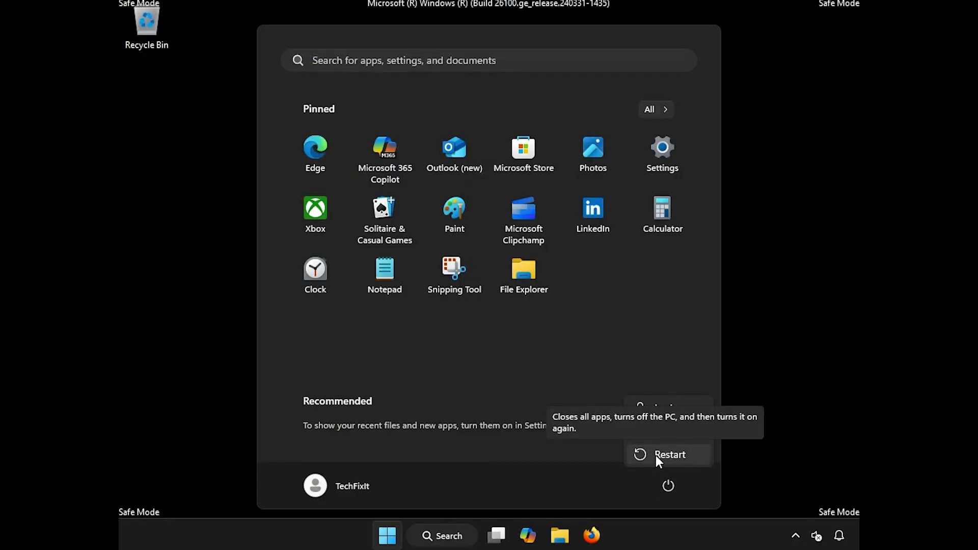